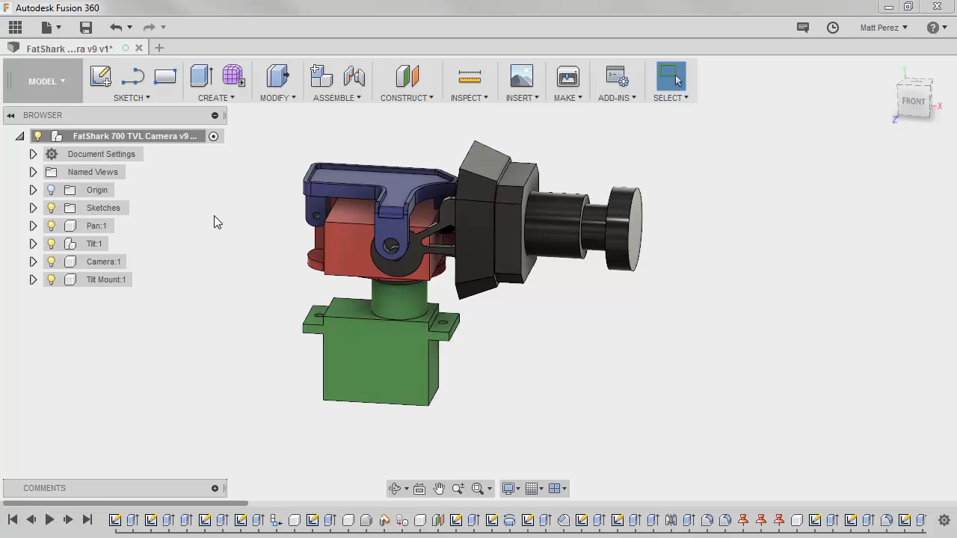
Move the tilt mount, tilt servo, camera and pan servo apart to test their freedom, and revert their positions
left_click_drag(316, 252, 409, 214)
left_click_drag(396, 249, 555, 263)
left_click_drag(355, 357, 245, 438)
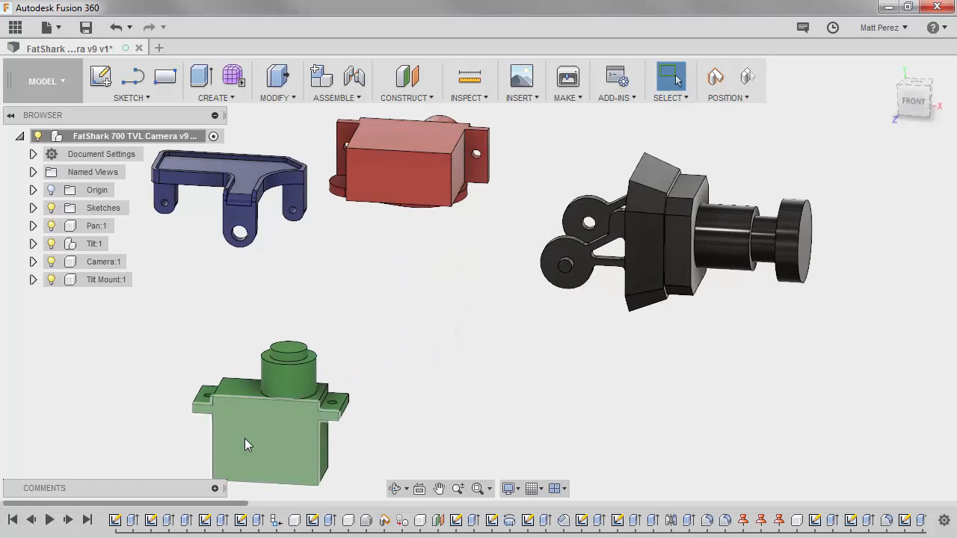
left_click(746, 77)
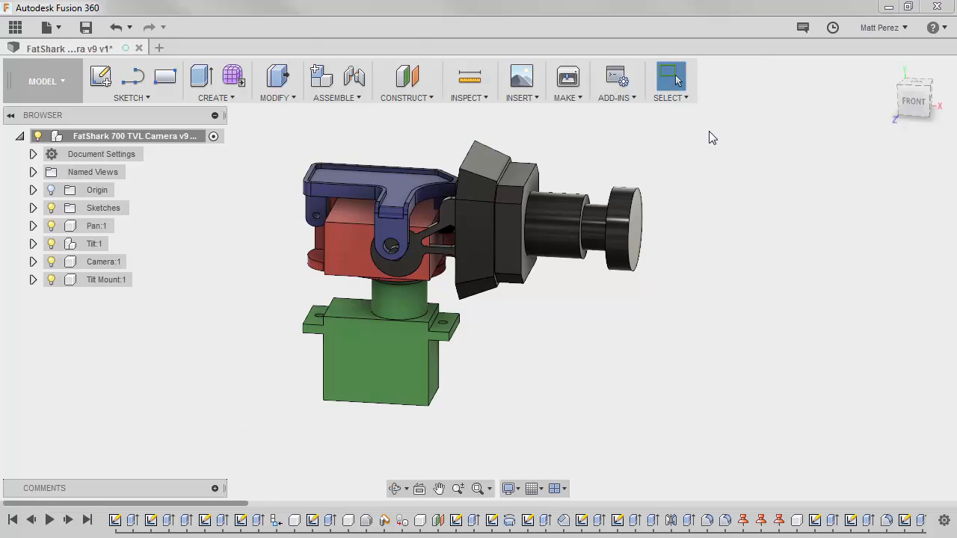
Hide the Tilt Mount and Camera components so only the two servos are displayed
left_click(50, 281)
left_click(50, 281)
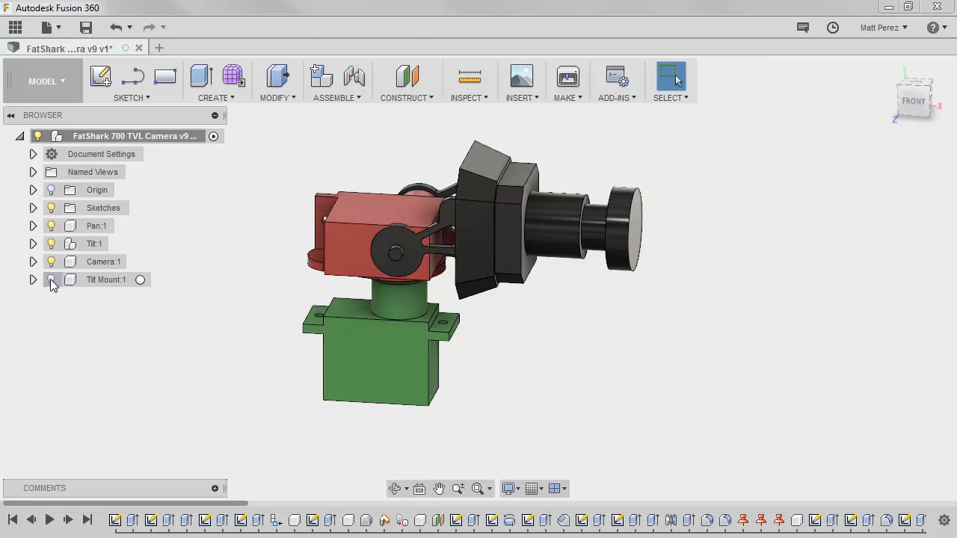
left_click(51, 261)
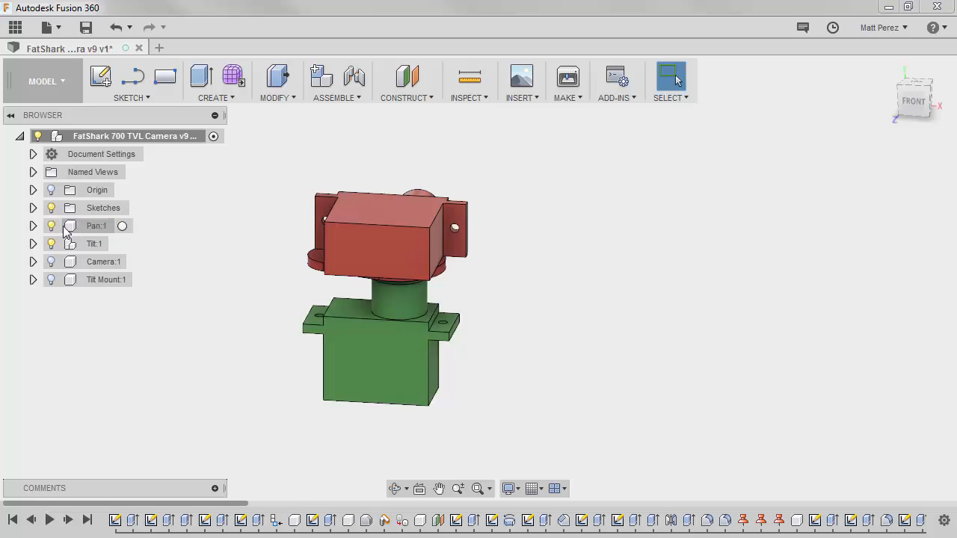
Revert a test move of the Pan component and ground it in its original place
left_click_drag(374, 350, 690, 349)
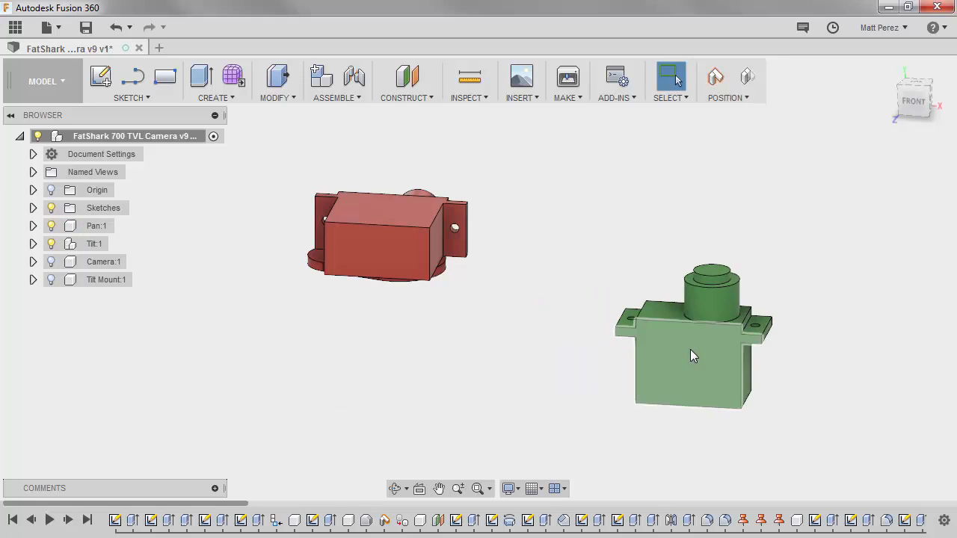
left_click(748, 77)
right_click(88, 227)
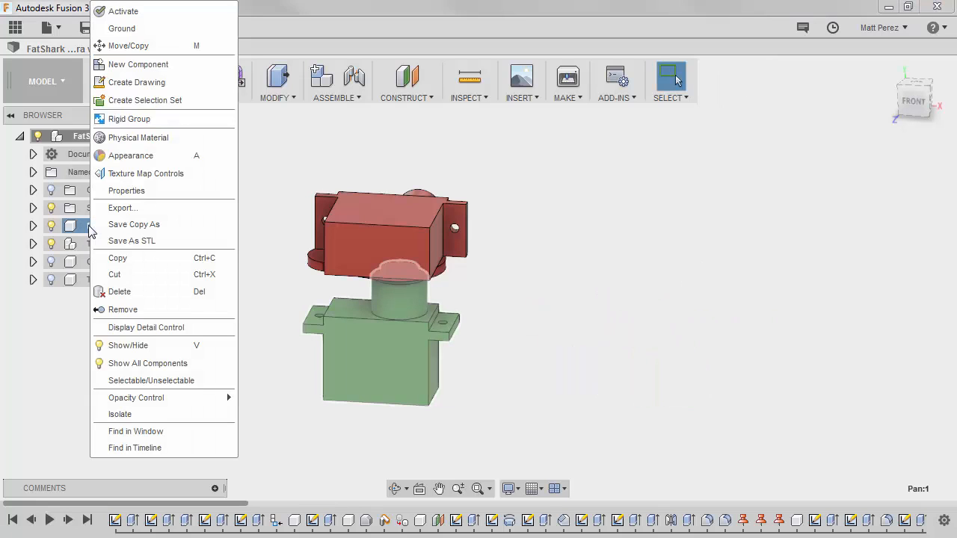
left_click(147, 30)
left_click(508, 340)
Try moving the grounded Pan component and the free Tilt component, and revert the changed position
left_click_drag(404, 348, 279, 344)
left_click_drag(374, 349, 600, 326)
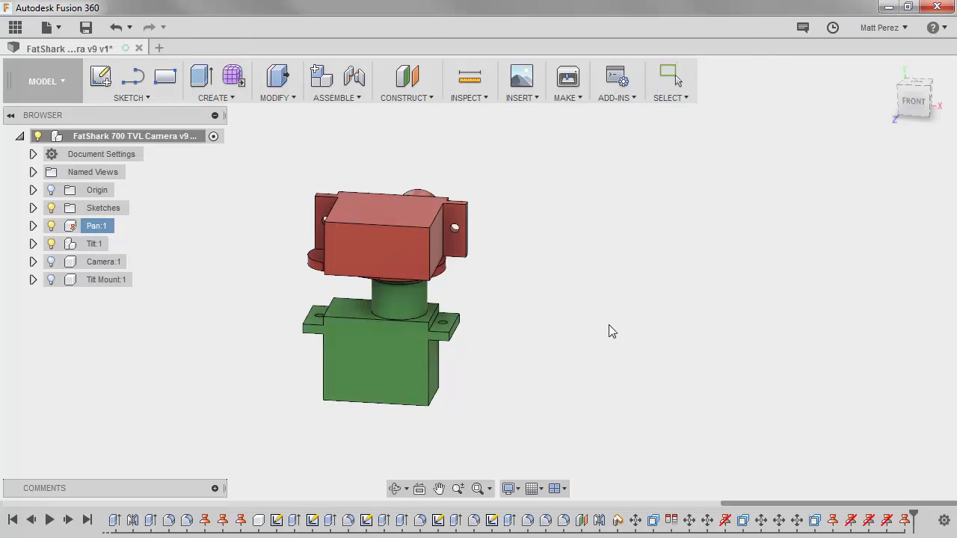
left_click_drag(381, 352, 386, 335)
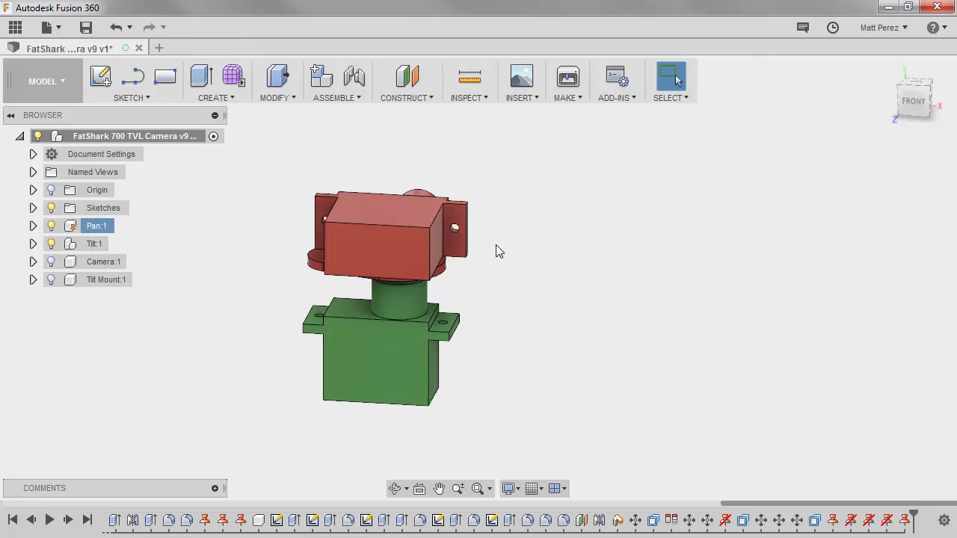
left_click_drag(396, 241, 411, 210)
left_click(748, 79)
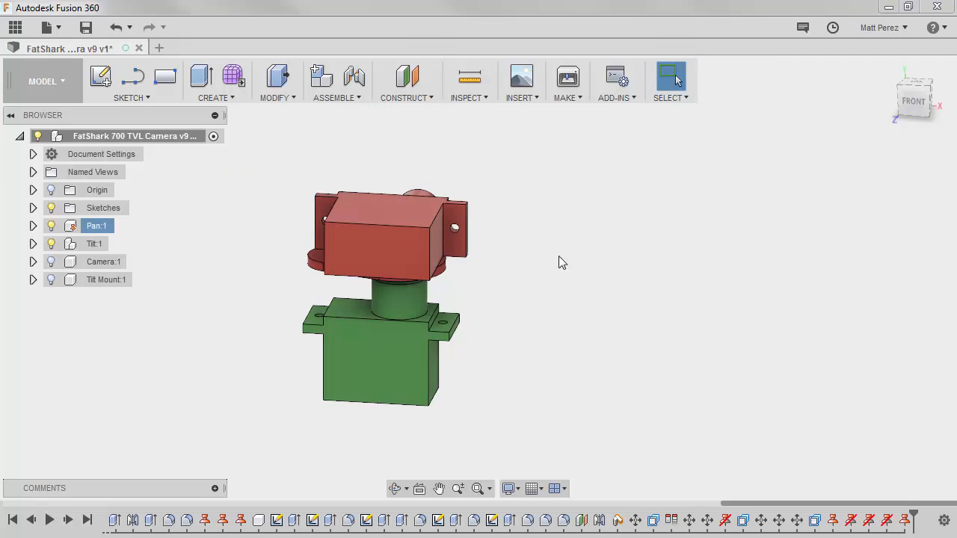
Expand the Tilt component down to the bodies of Tilt Servo and highlight the Tilt Servo and Cable Guide bodies in turn
middle_click_drag(483, 319, 483, 272, "shift")
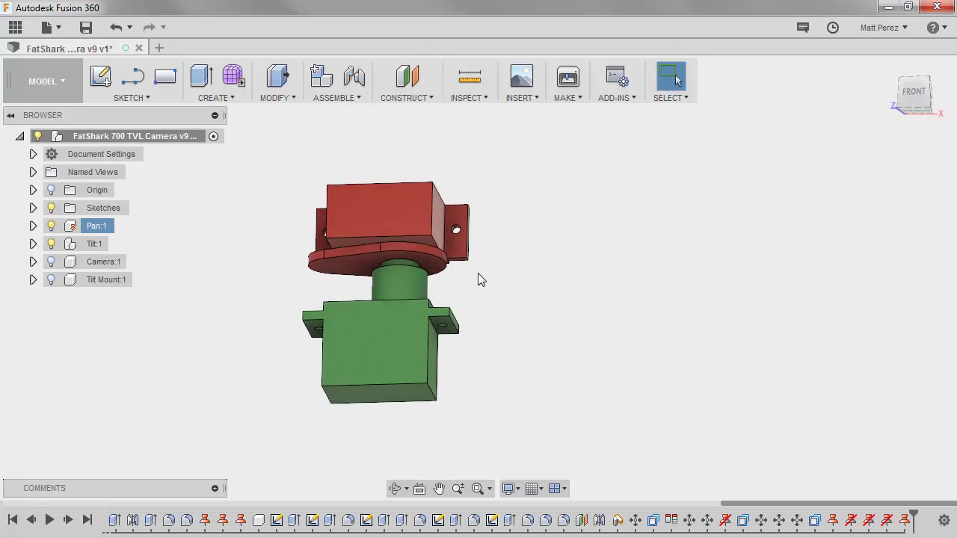
left_click(33, 244)
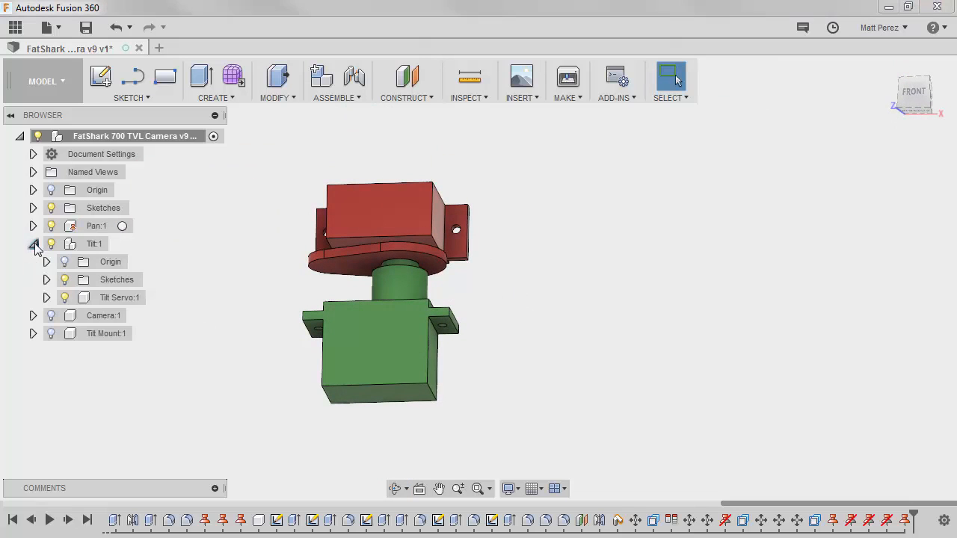
left_click(47, 298)
left_click(60, 333)
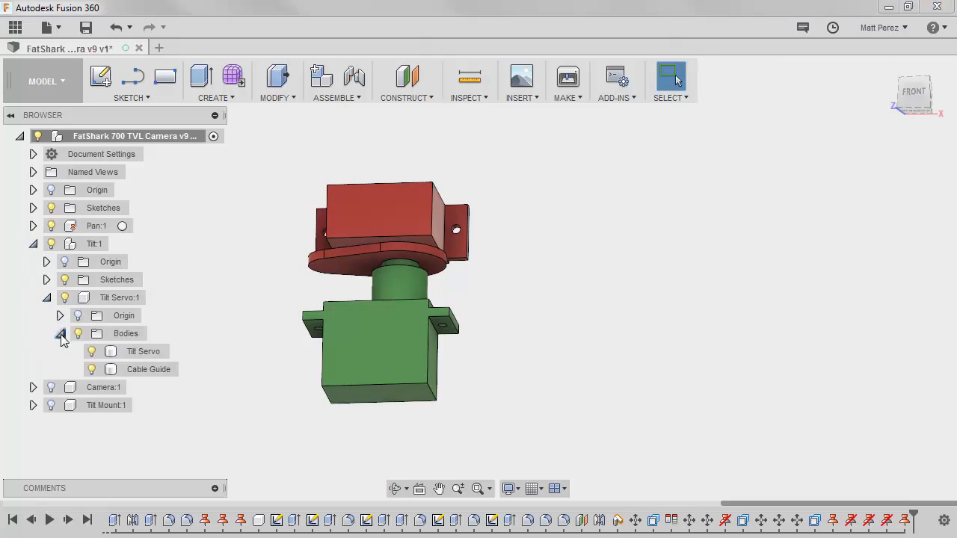
left_click(140, 351)
left_click(139, 370)
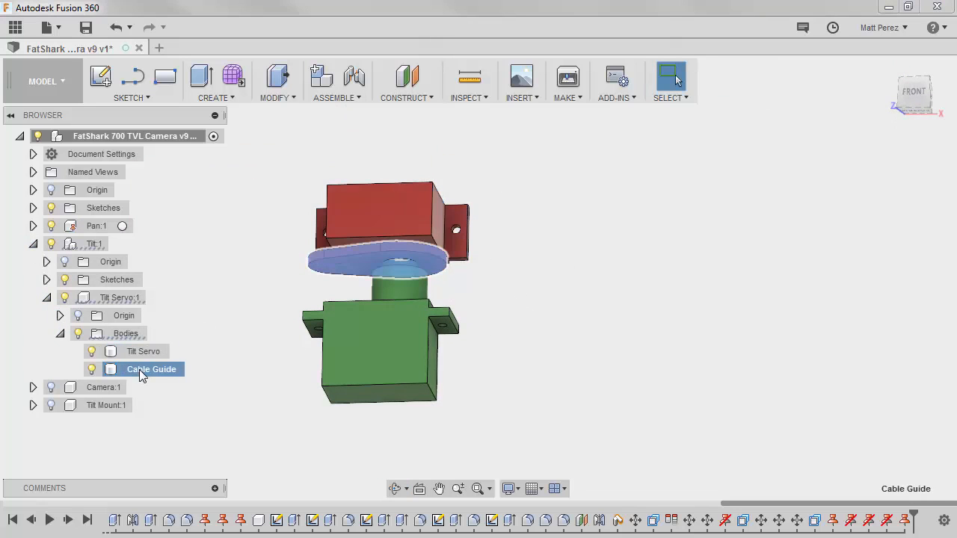
Hide the Cable Guide body to expose the shaft on the pan servo
left_click(142, 351)
left_click(109, 369, "ctrl")
left_click(92, 369)
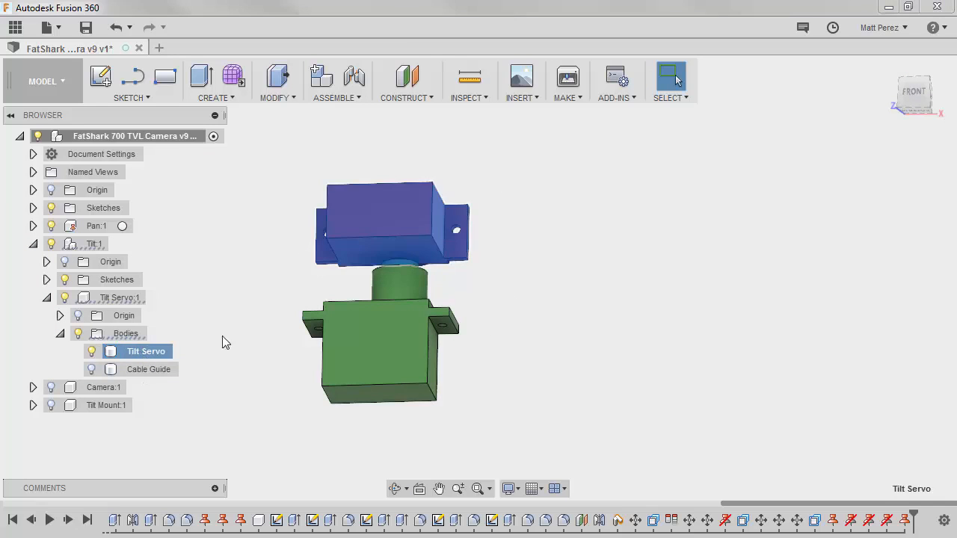
left_click(328, 277)
scroll(393, 256, "up", 3)
middle_click_drag(424, 248, 422, 272, "shift")
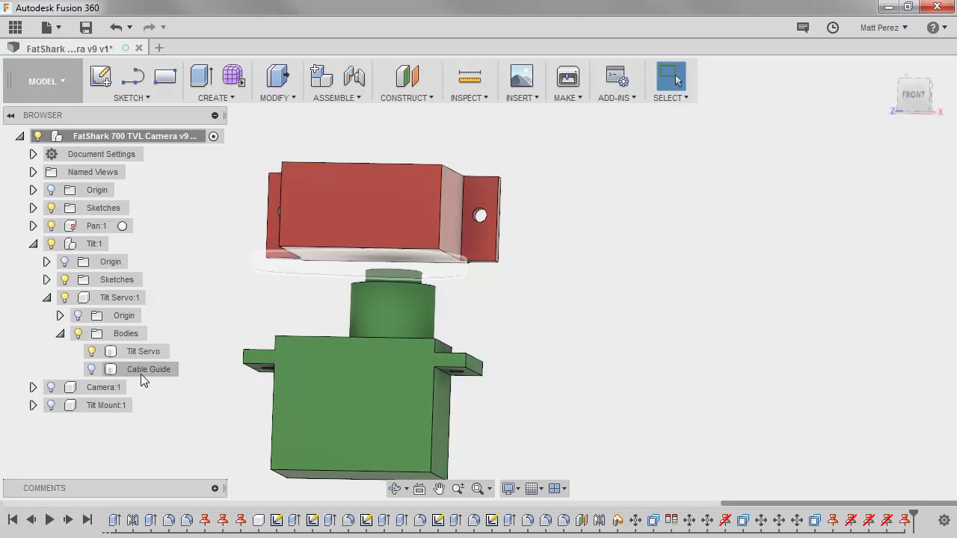
mouse_move(264, 284)
middle_mouse_down("shift")
mouse_move(266, 298)
mouse_move(264, 277)
middle_mouse_up("shift")
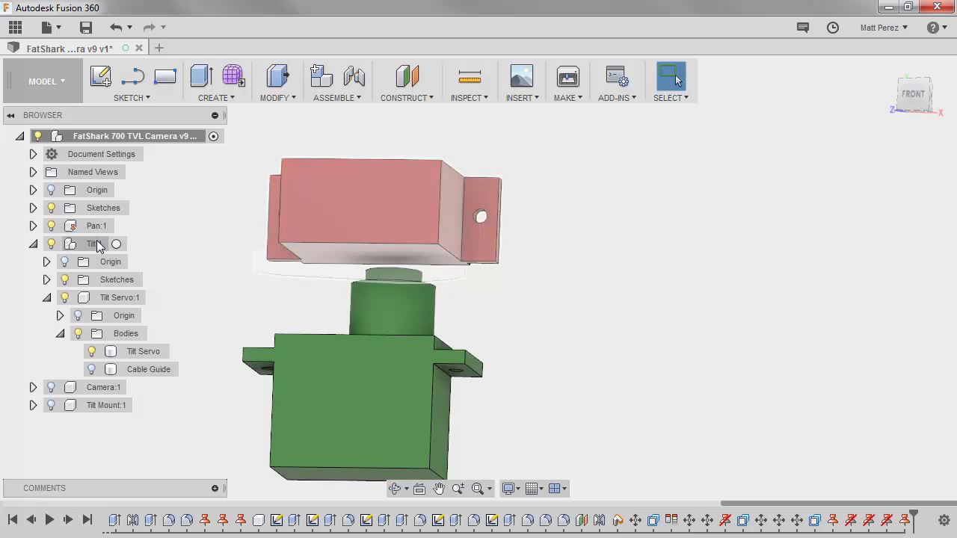
left_click(127, 407)
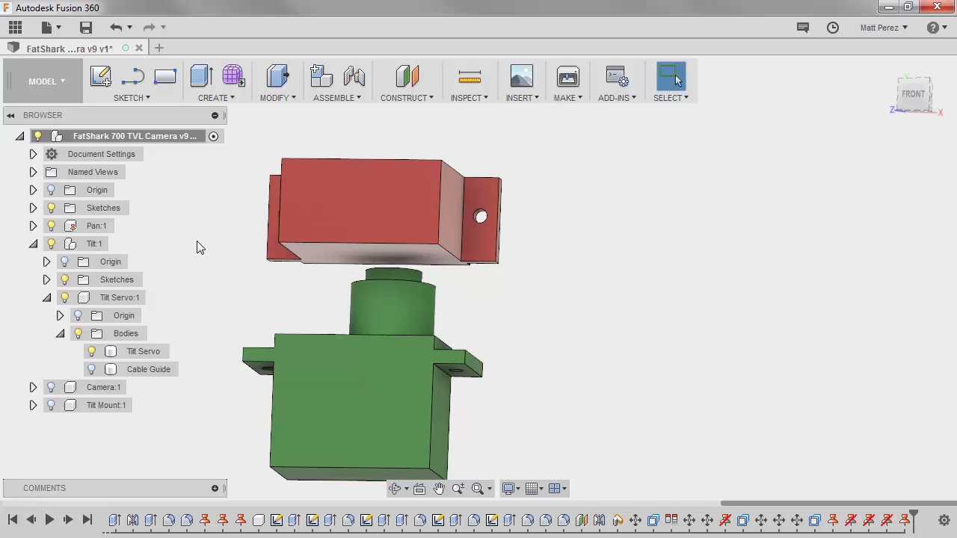
left_click(275, 96)
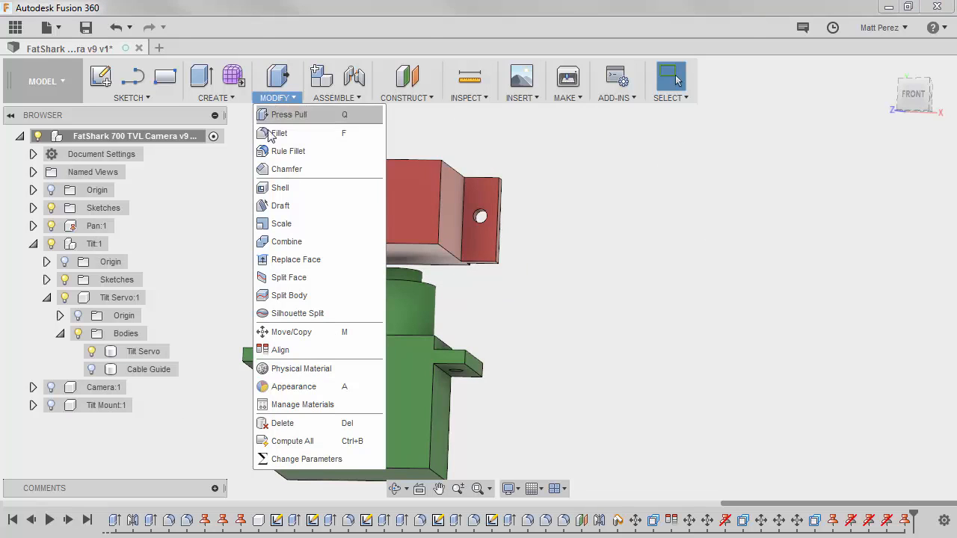
left_click(562, 327)
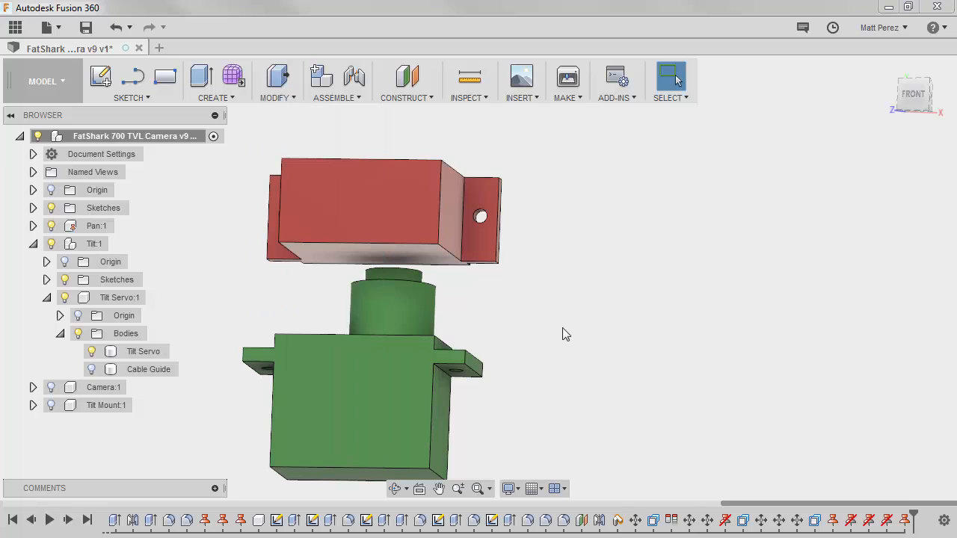
Create a revolute as-built joint between the pan and tilt servos, positioned on the pan servo's shaft and rotating about the Z axis
left_click(357, 99)
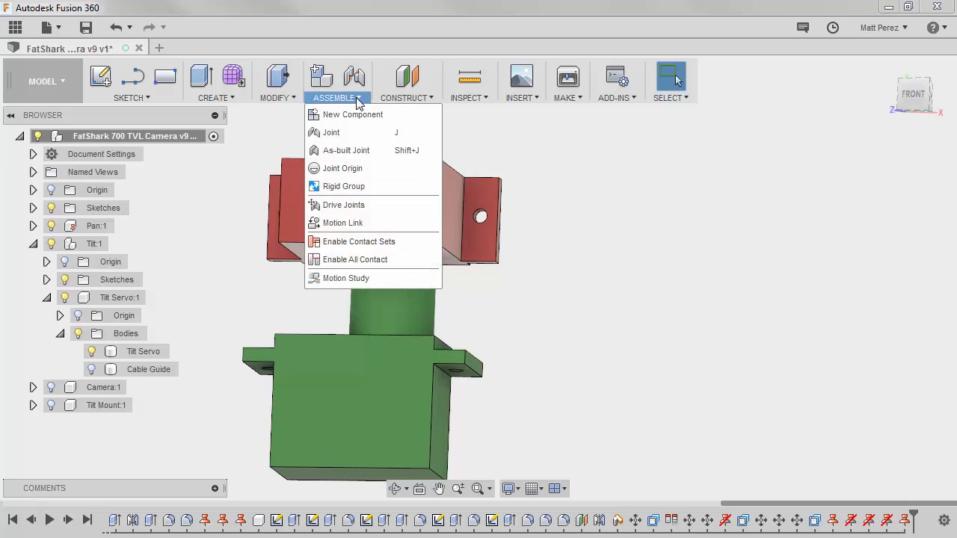
left_click(356, 151)
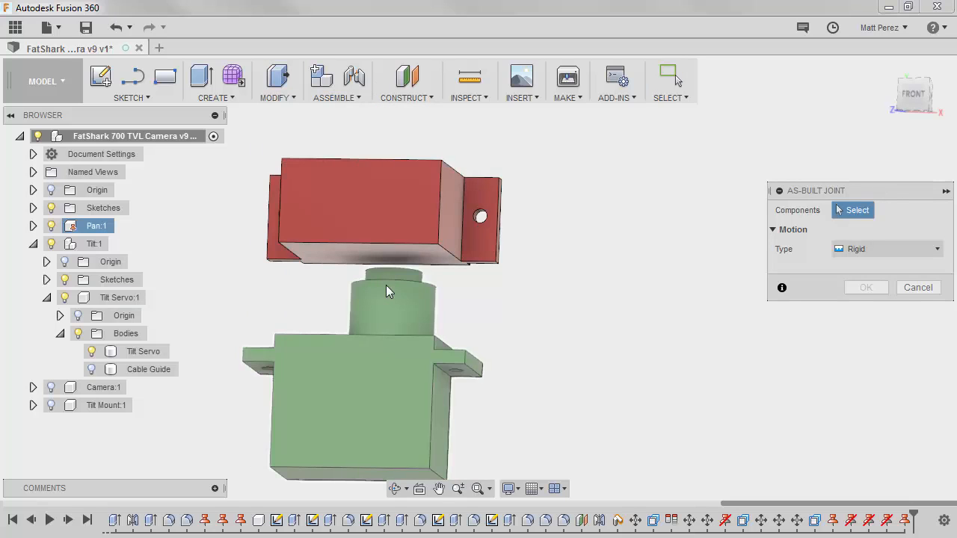
left_click(388, 278)
left_click(396, 238)
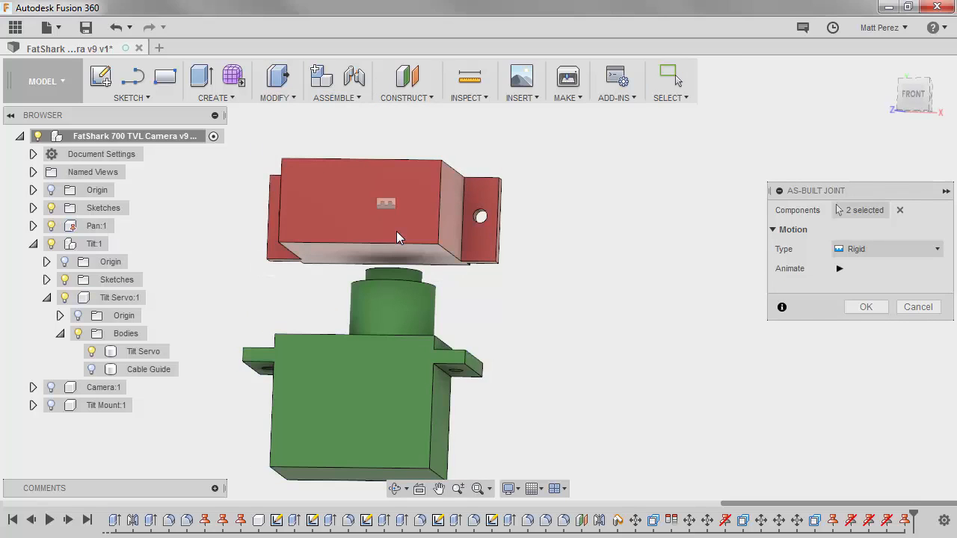
left_click(909, 249)
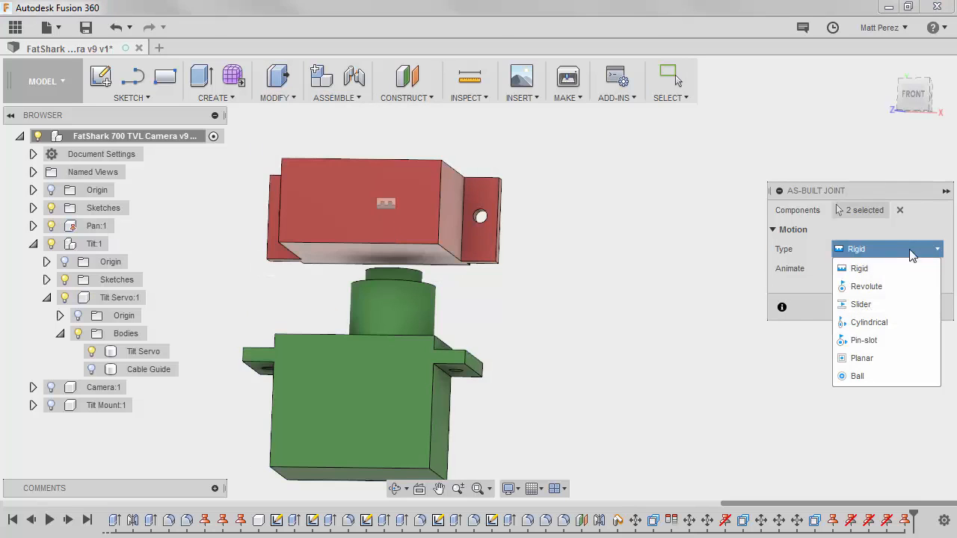
left_click(867, 287)
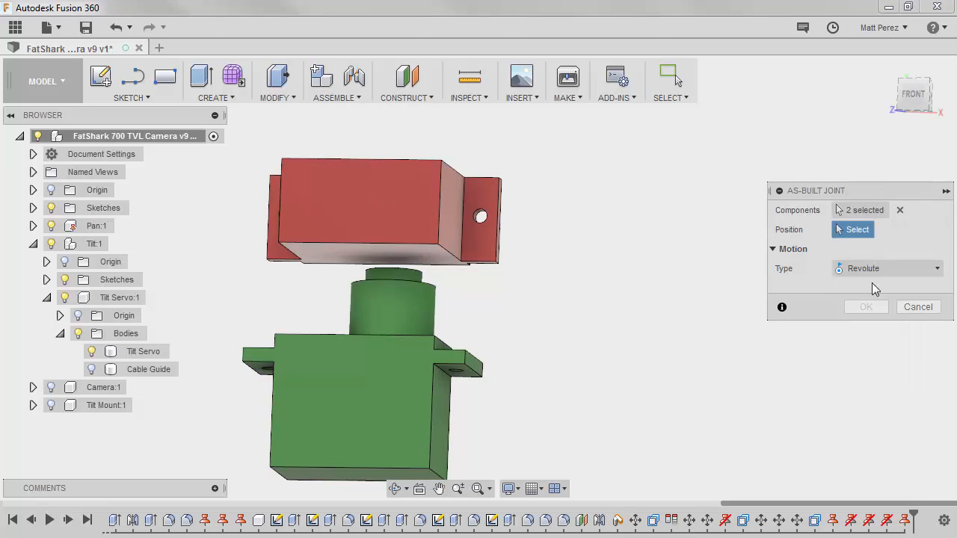
left_click(416, 274)
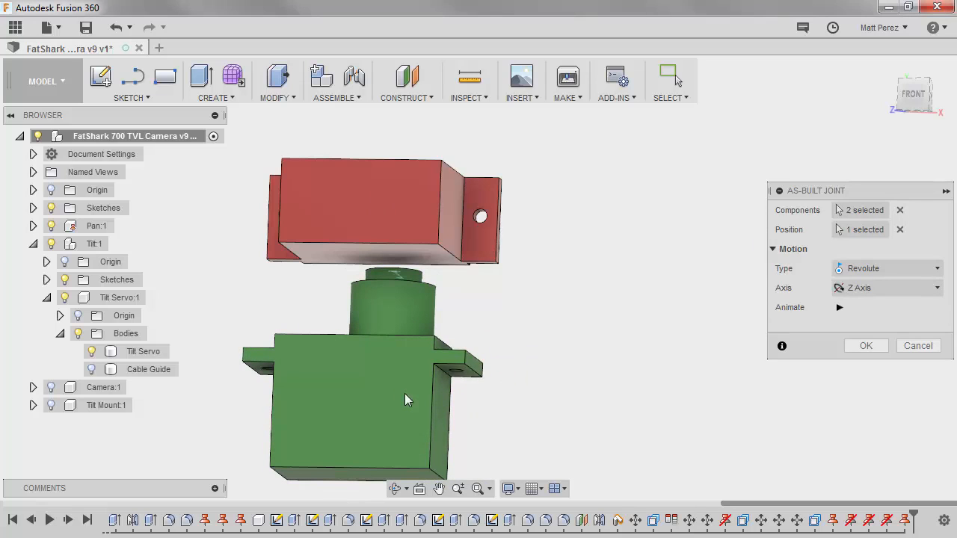
left_click(865, 345)
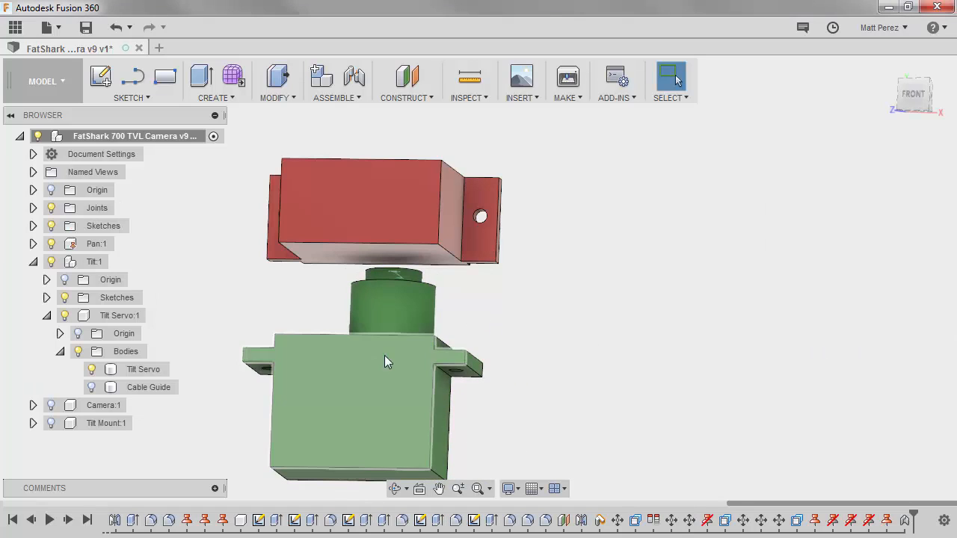
Swing the tilt servo around the pan shaft to test the revolute joint, and revert its position
left_click_drag(381, 224, 399, 270)
scroll(400, 269, "up", 3)
mouse_move(406, 280)
middle_mouse_down("shift")
mouse_move(410, 287)
mouse_move(402, 261)
middle_mouse_up("shift")
left_click_drag(424, 246, 389, 242)
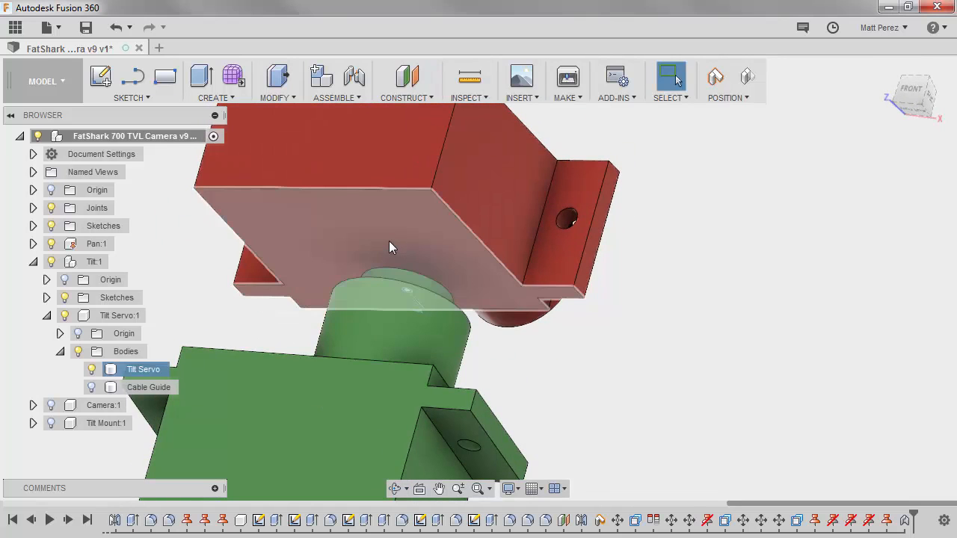
left_click(661, 163)
left_click(748, 78)
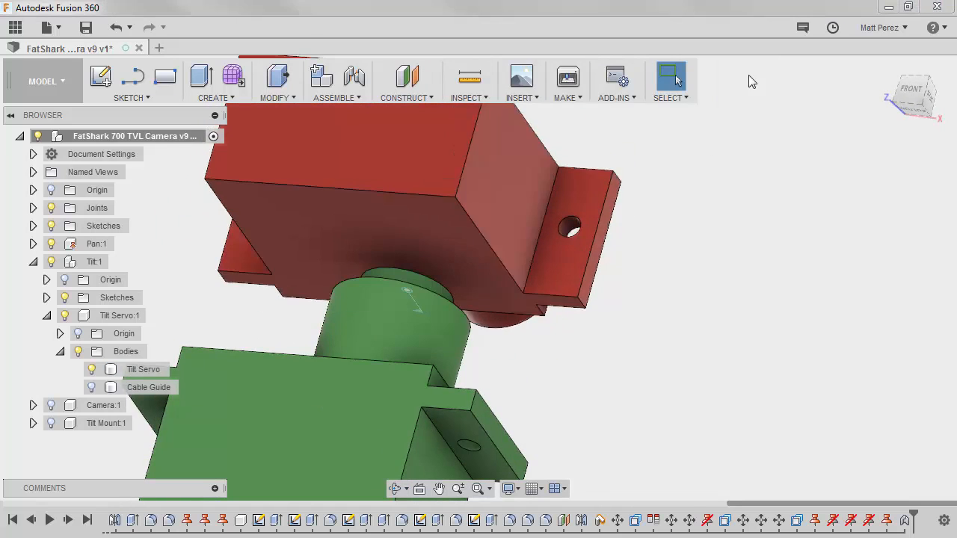
Switch to the front view and show the Camera and Tilt Mount components
left_click(918, 89)
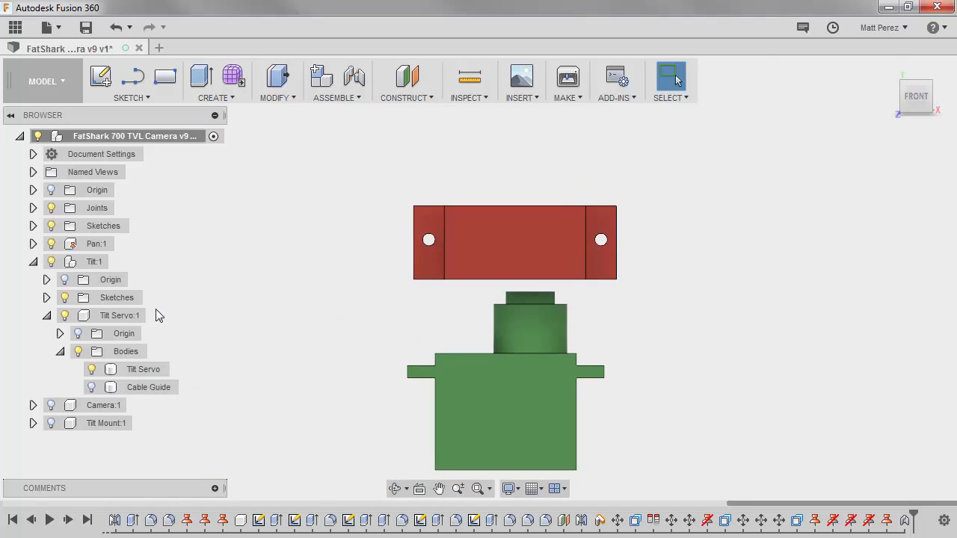
left_click(51, 405)
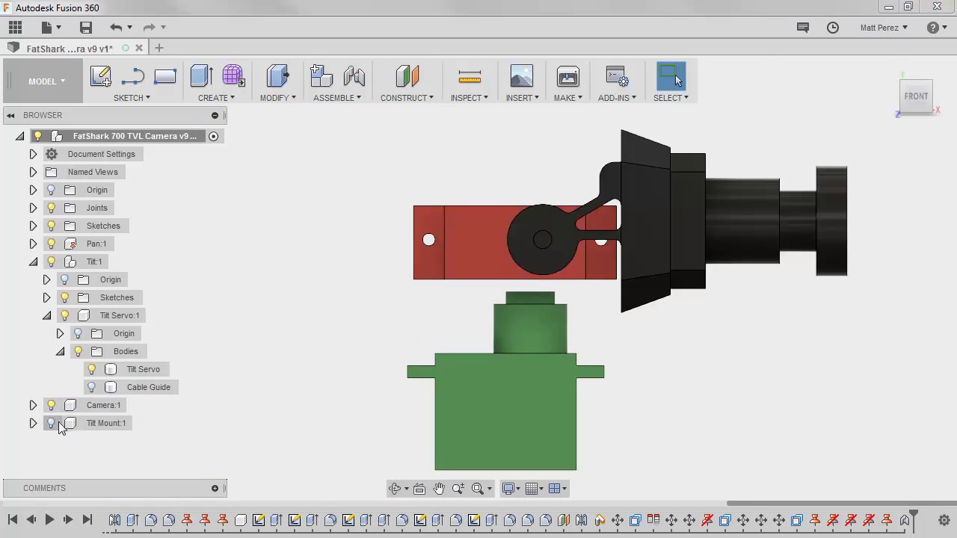
left_click(52, 423)
Examine from several sides where the tilt mount, tilt servo and camera arms meet
middle_click_drag(336, 239, 355, 239, "shift")
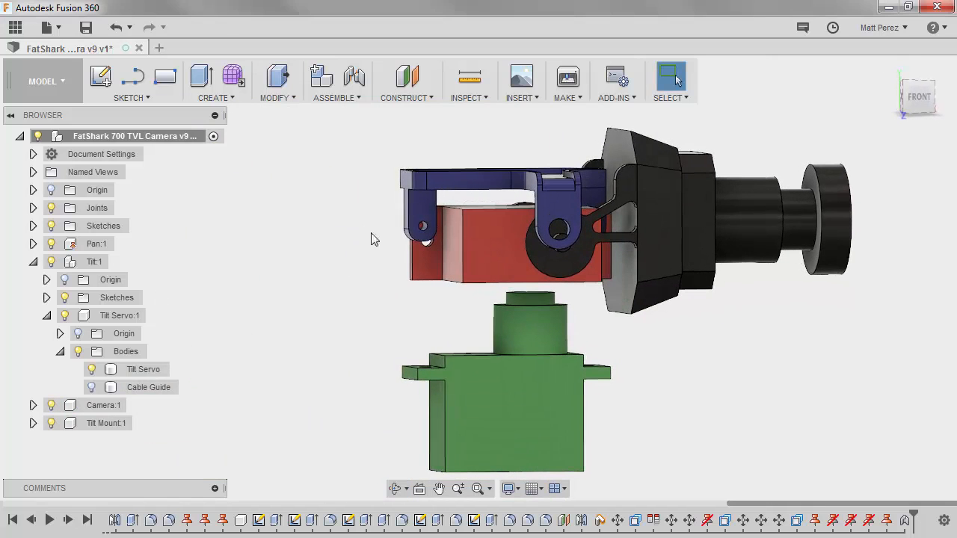
left_click(430, 208)
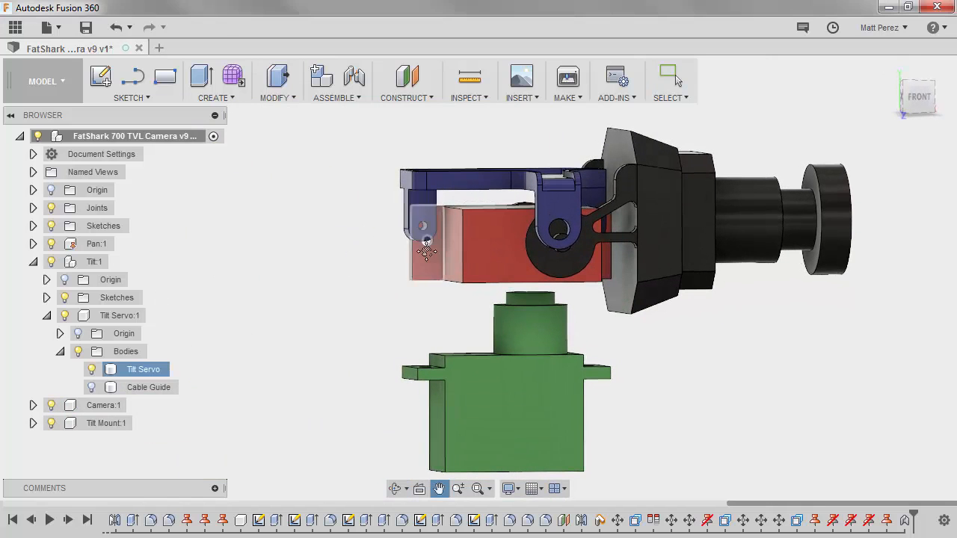
middle_click_drag(429, 251, 413, 243)
middle_click_drag(547, 220, 629, 244, "shift")
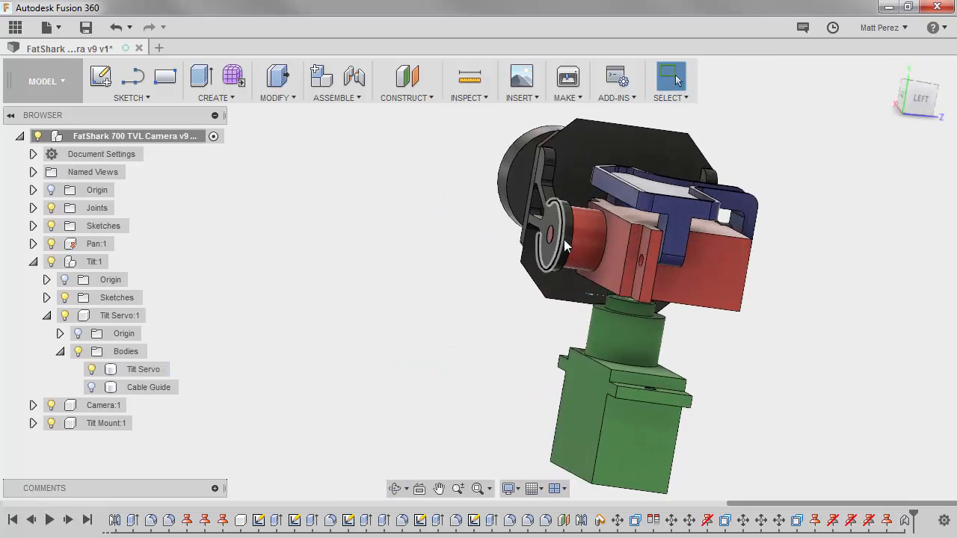
middle_click_drag(565, 238, 627, 204, "shift")
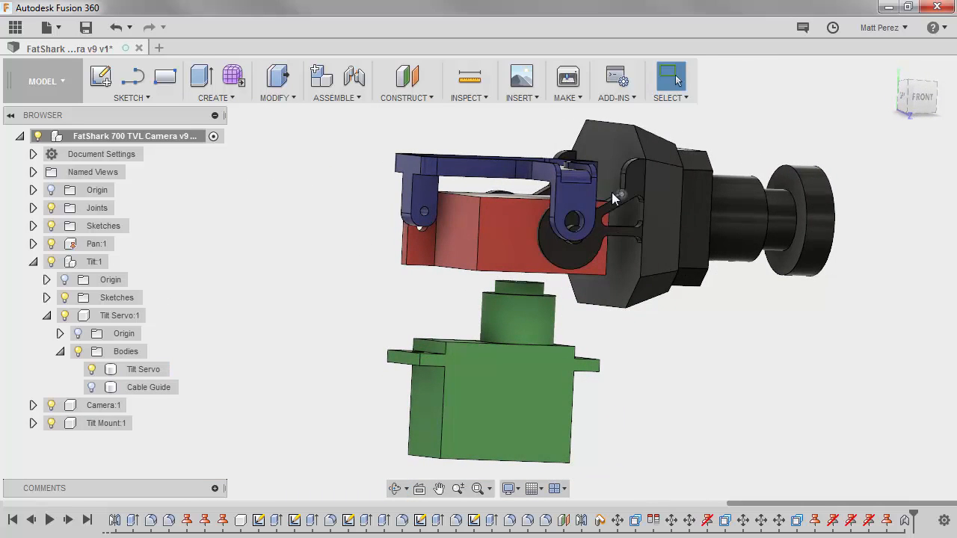
left_click(495, 225)
middle_click_drag(495, 225, 568, 232, "shift")
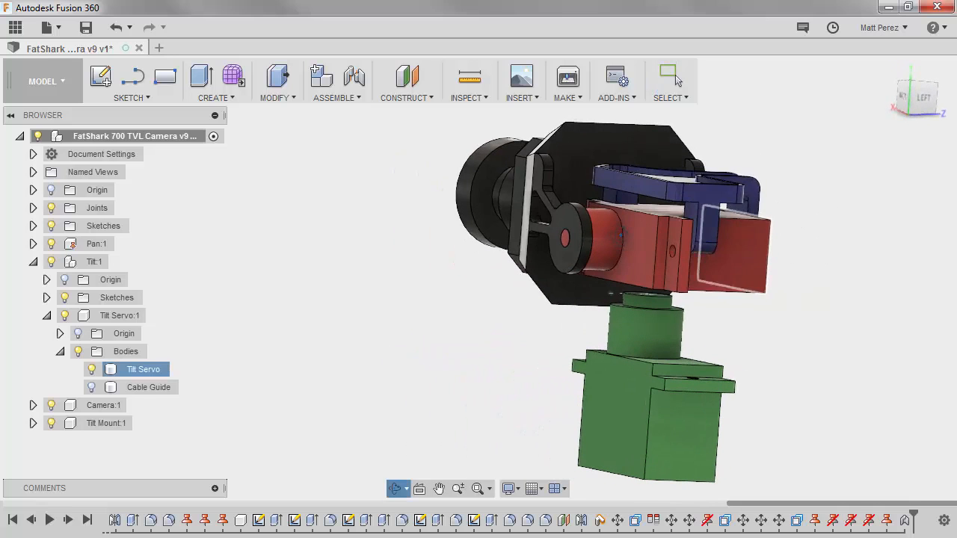
Hide the Tilt Mount component, test-move the camera off the tilt servo's shaft, and revert its position
left_click(51, 423)
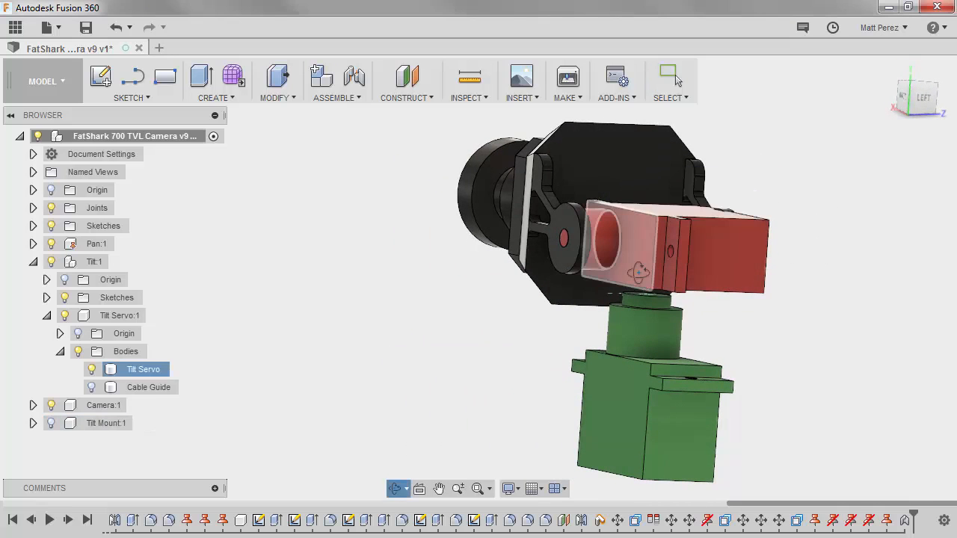
scroll(571, 218, "up", 3)
left_click_drag(572, 224, 580, 283)
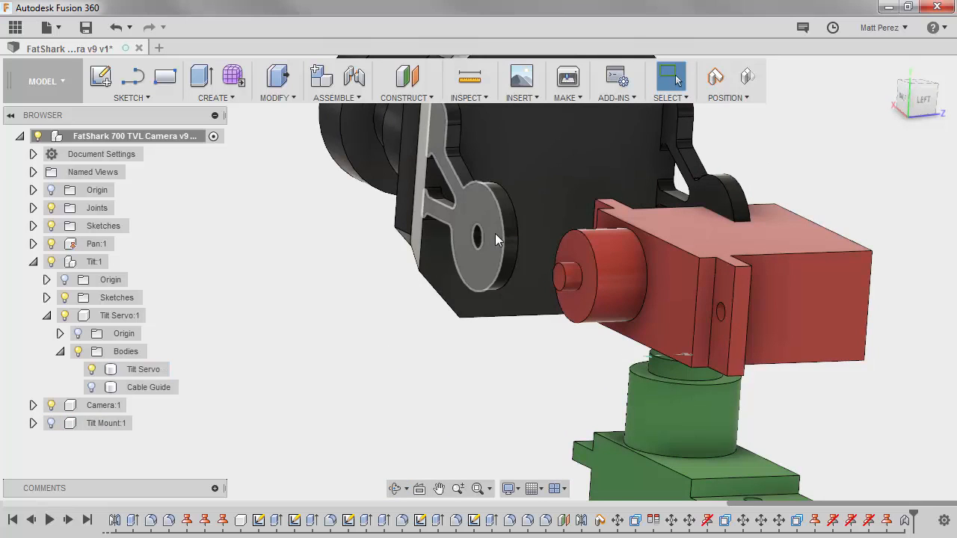
left_click_drag(496, 240, 471, 260)
left_click(747, 77)
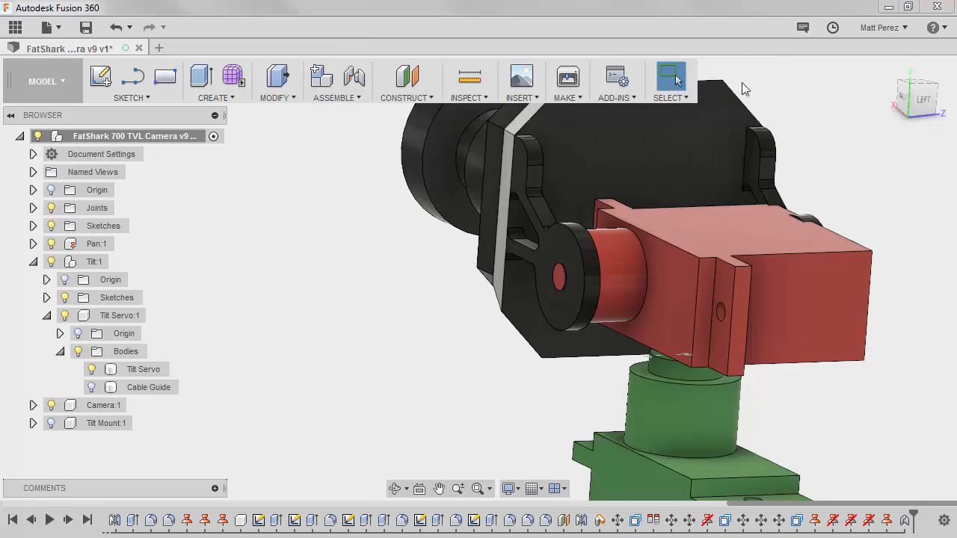
Move the camera clear of the tilt servo so its arm hole and the servo shaft are exposed, and capture the position
middle_click_drag(625, 264, 580, 266, "shift")
key("Escape")
left_click_drag(581, 267, 469, 241)
left_click(713, 78)
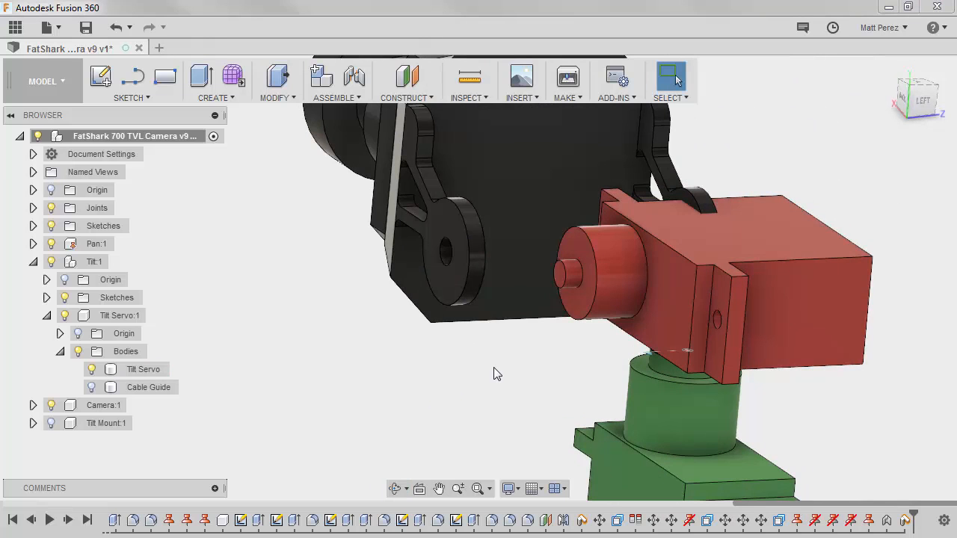
Start a revolute joint and set its first location at the center of the camera arm hole's servo-facing edge
left_click(335, 100)
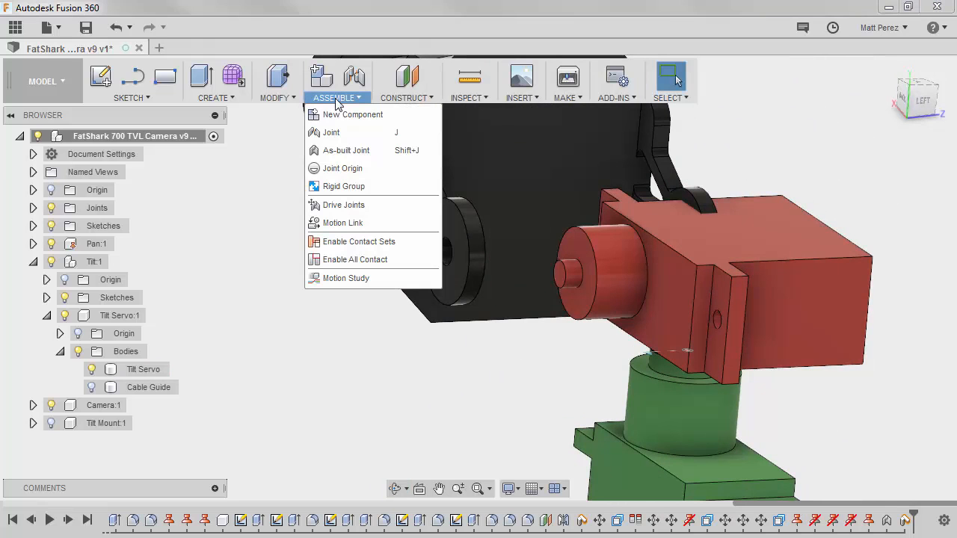
left_click(334, 132)
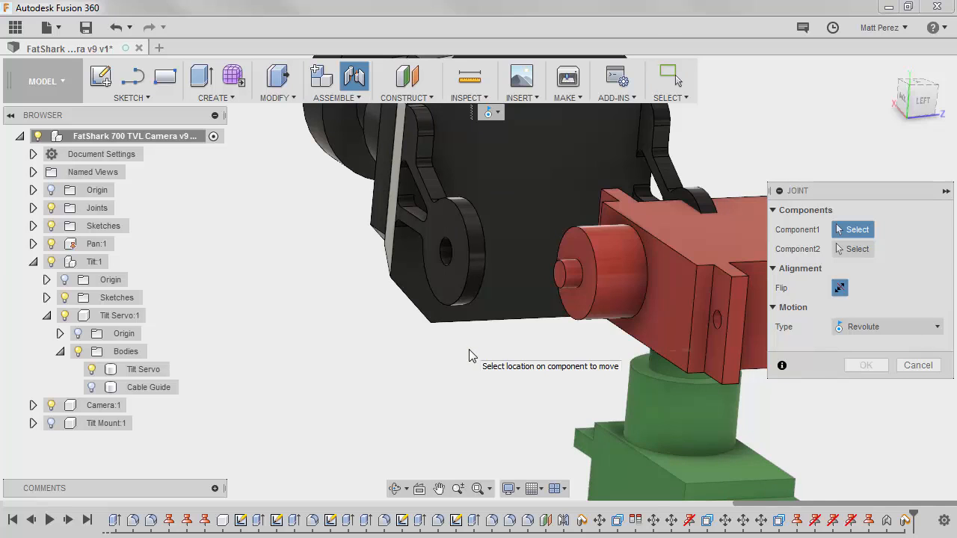
middle_click_drag(446, 348, 471, 359, "shift")
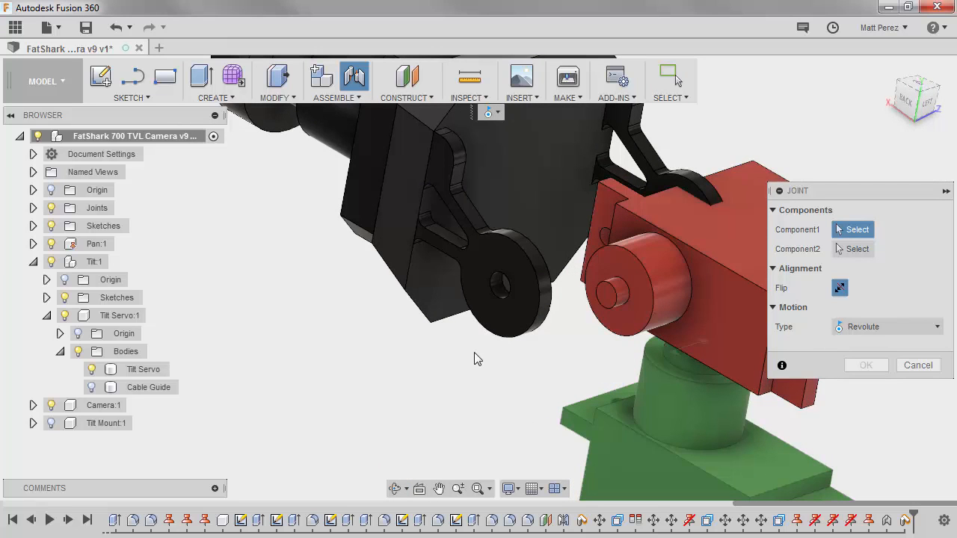
mouse_move(476, 316)
middle_mouse_down("shift")
mouse_move(495, 312)
mouse_move(490, 321)
middle_mouse_up("shift")
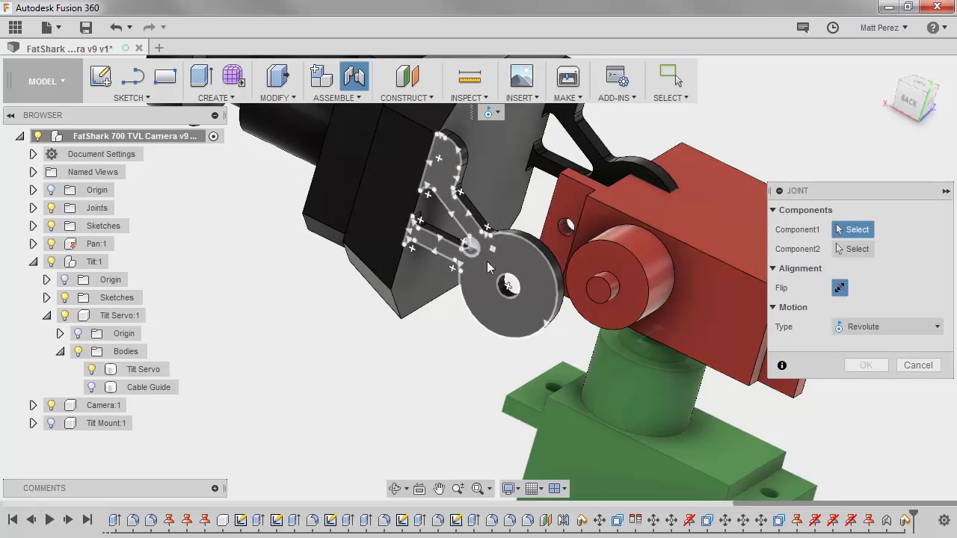
scroll(511, 293, "up", 3)
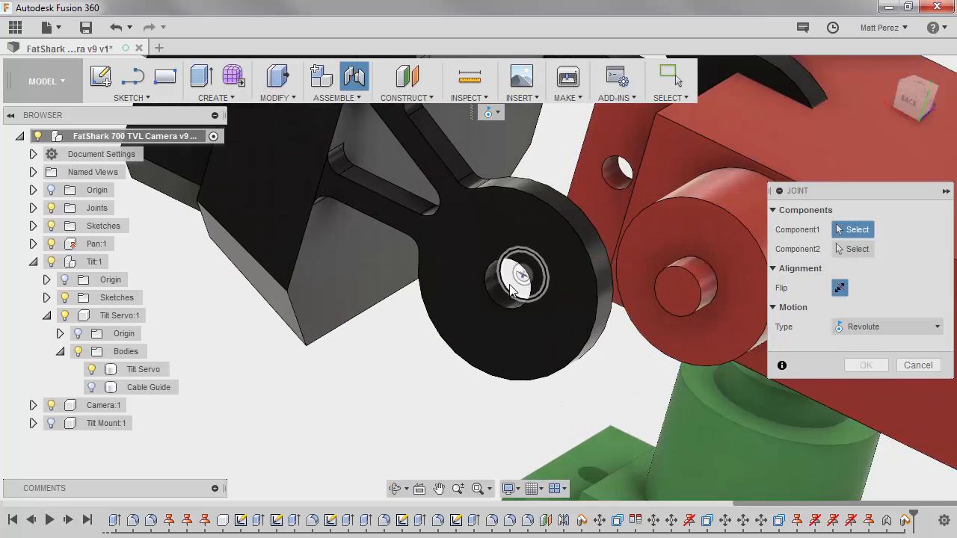
scroll(508, 292, "up", 3)
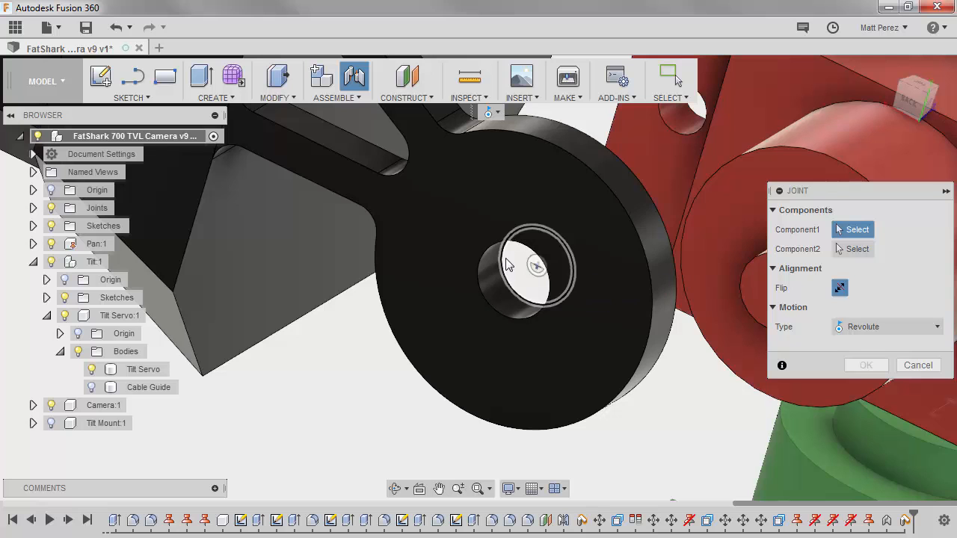
middle_click_drag(509, 268, 432, 331, "shift")
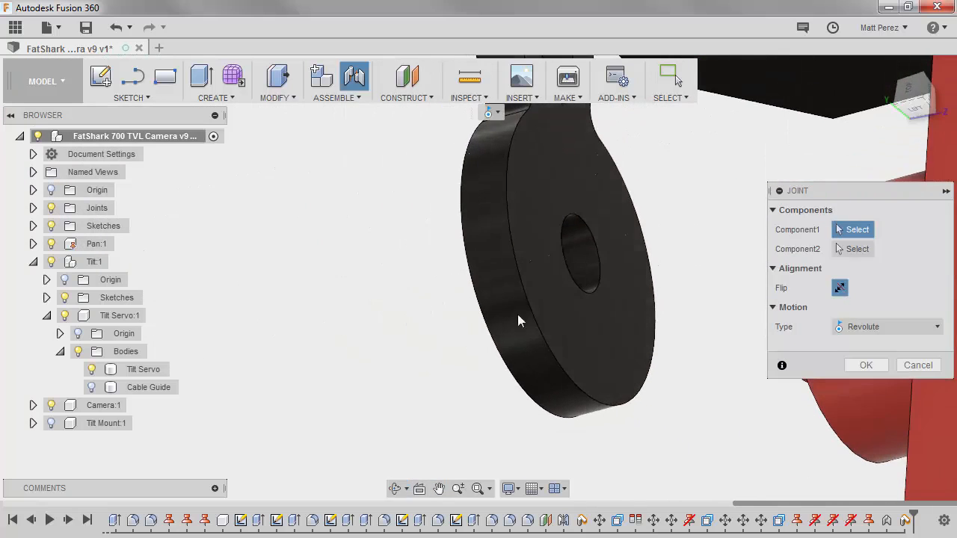
left_click(600, 284)
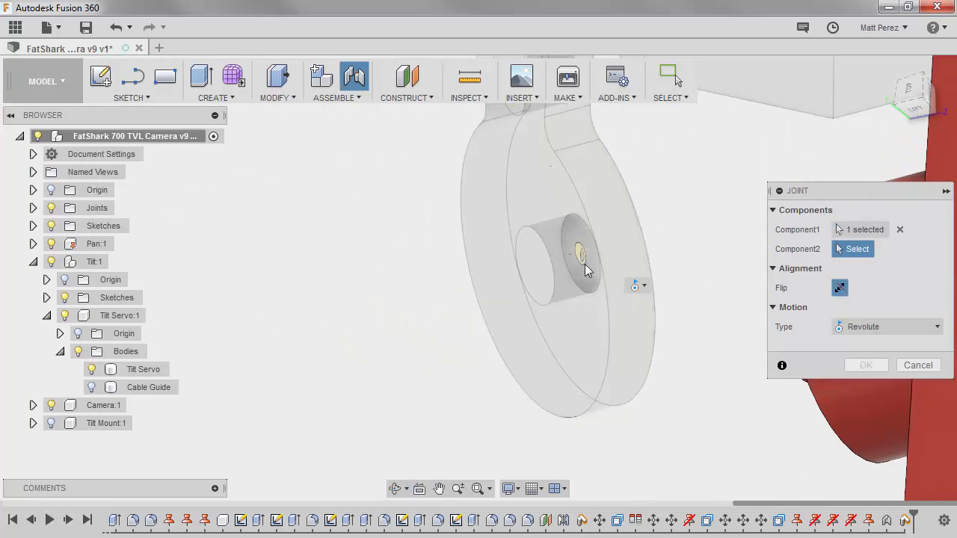
Set the joint's second location at the base of the tilt servo's small output shaft
scroll(583, 249, "down", 2)
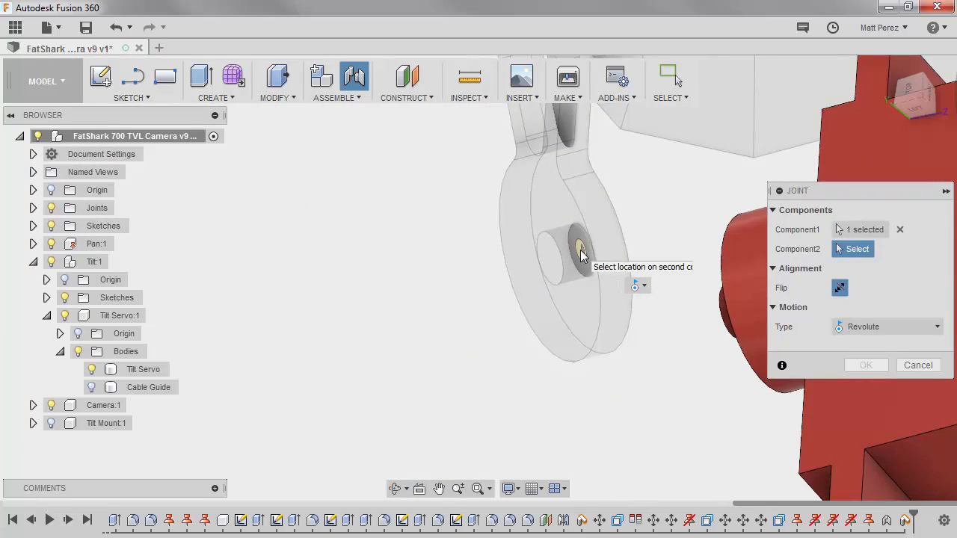
middle_click_drag(579, 261, 538, 352, "shift")
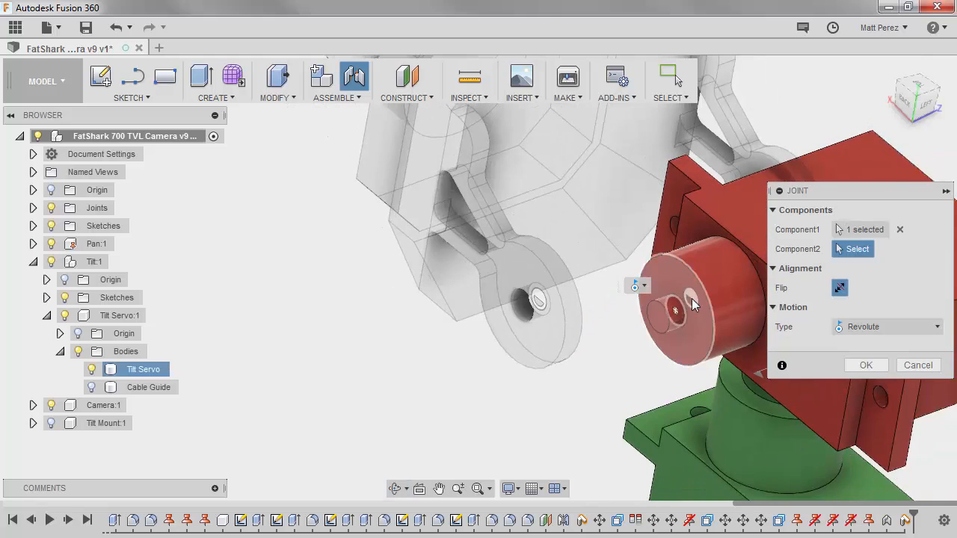
scroll(687, 309, "up", 3)
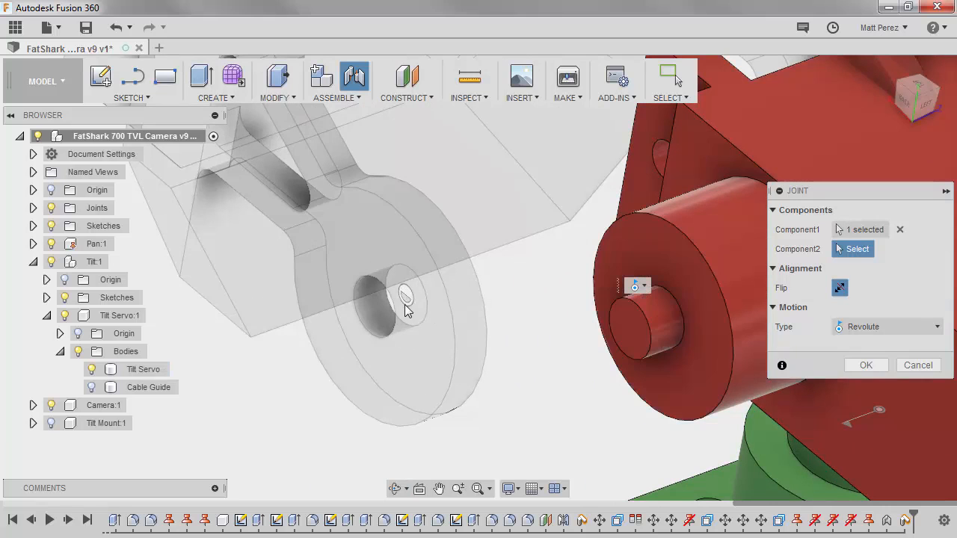
left_click(660, 314)
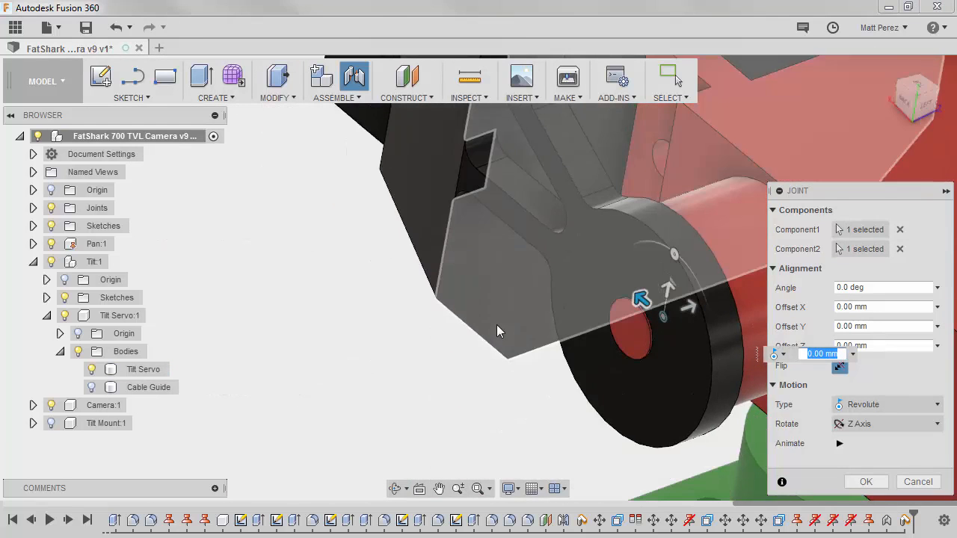
Preview the camera's revolute motion about the Z axis and accept the joint with zero angle and offsets
scroll(489, 313, "down", 2)
scroll(488, 318, "down", 3)
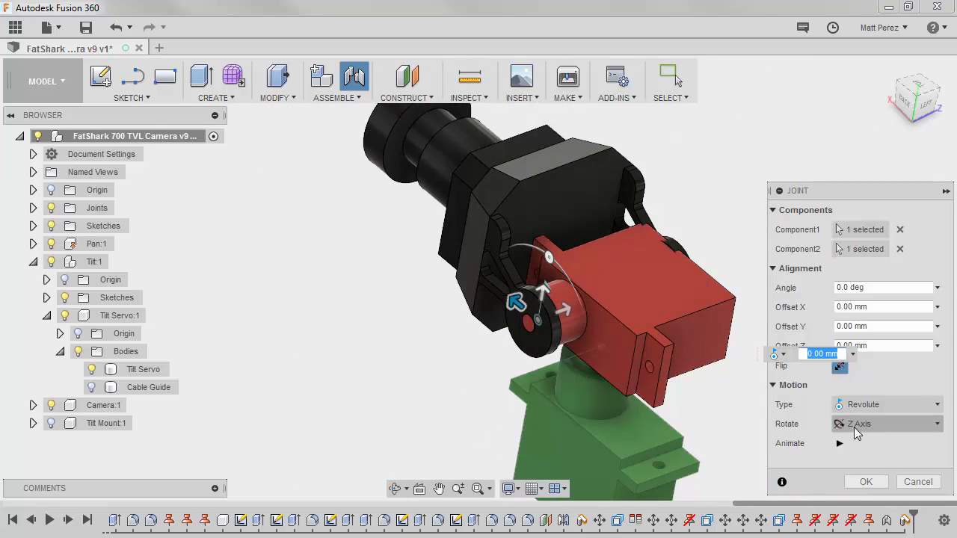
left_click(839, 444)
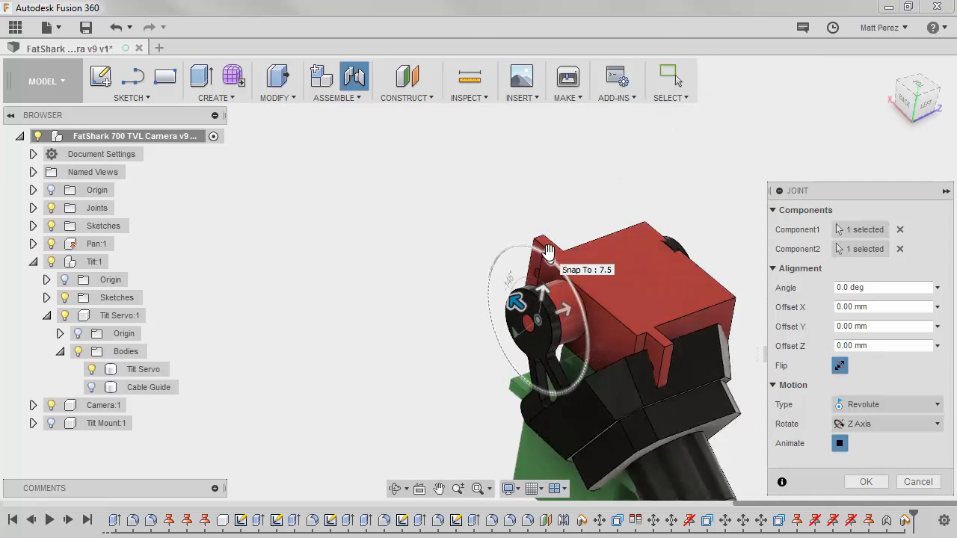
left_click(838, 444)
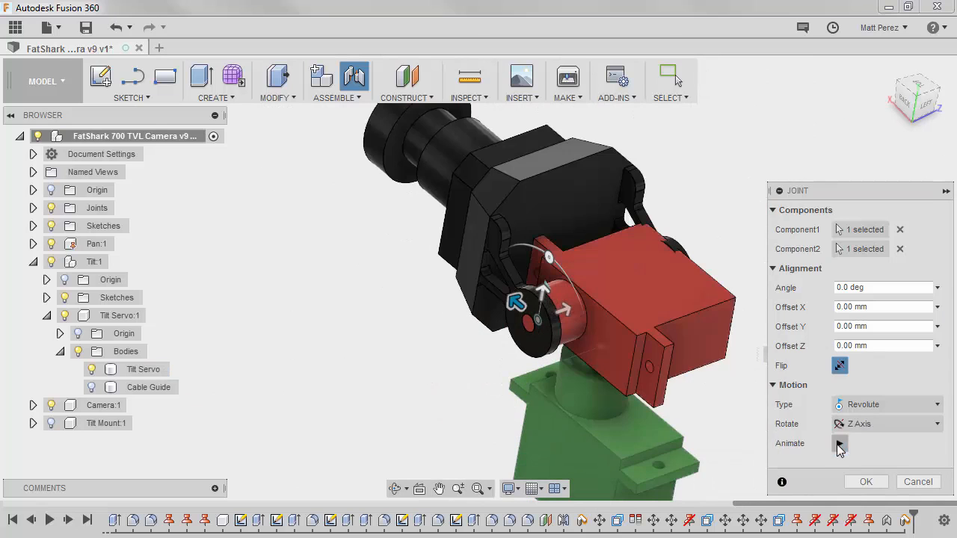
left_click(867, 482)
Swing the camera on the servos to test the new joint, and revert its position
scroll(586, 331, "down", 3)
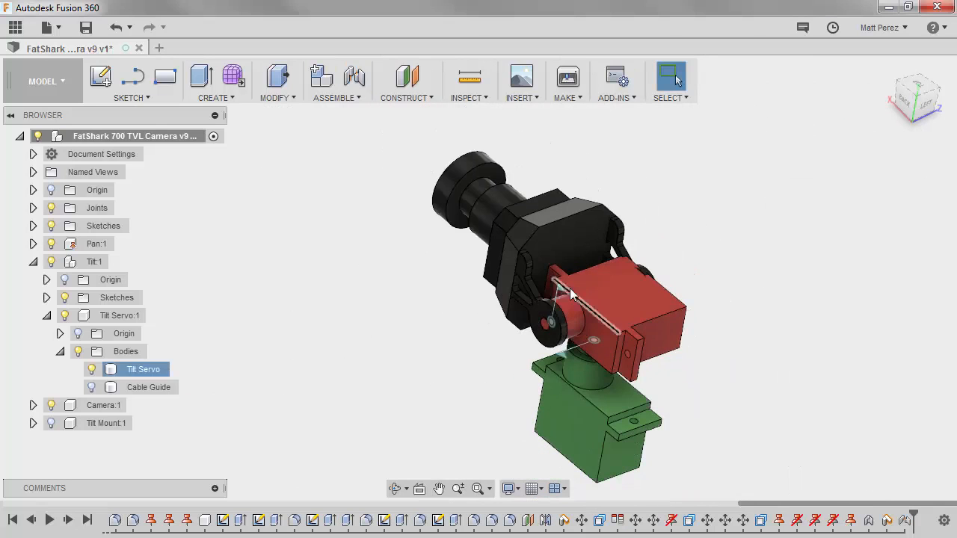
left_click_drag(562, 226, 556, 184)
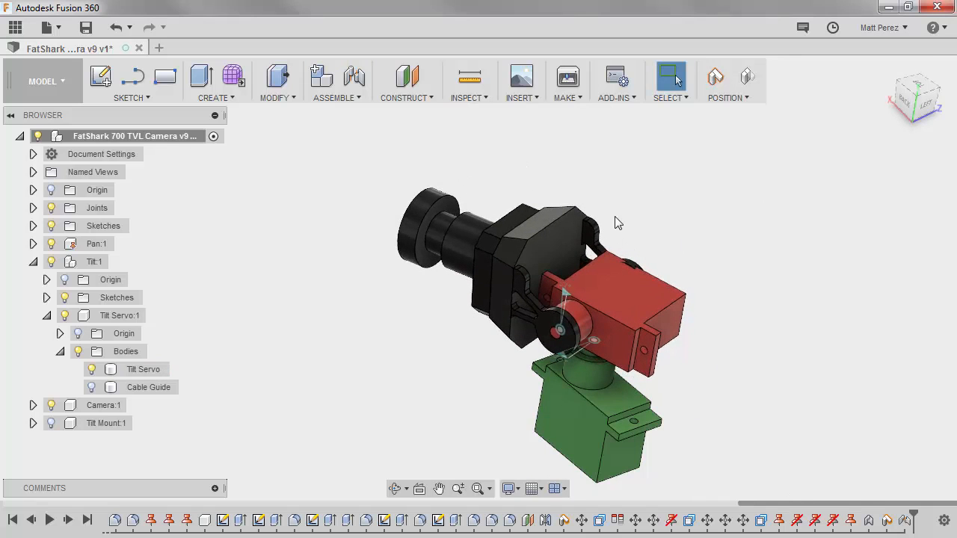
left_click(751, 75)
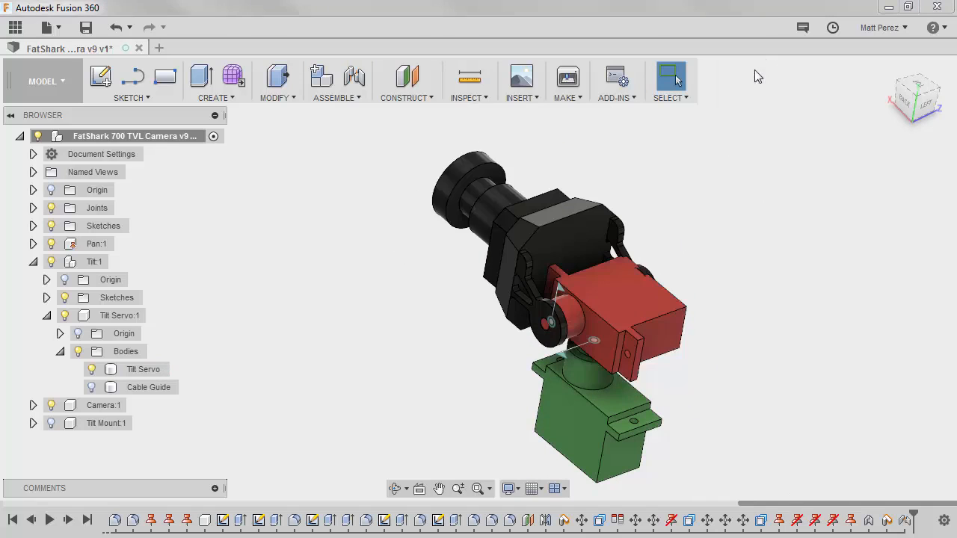
Show the Tilt Mount component and inspect how its larger hole sits against the camera arm's hole
left_click(52, 423)
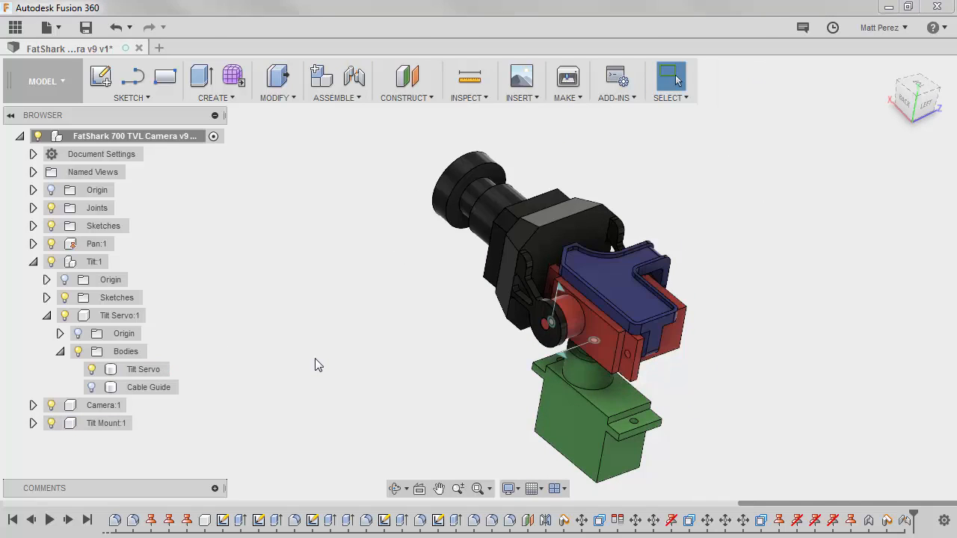
middle_click_drag(706, 345, 524, 272, "shift")
scroll(524, 272, "up", 5)
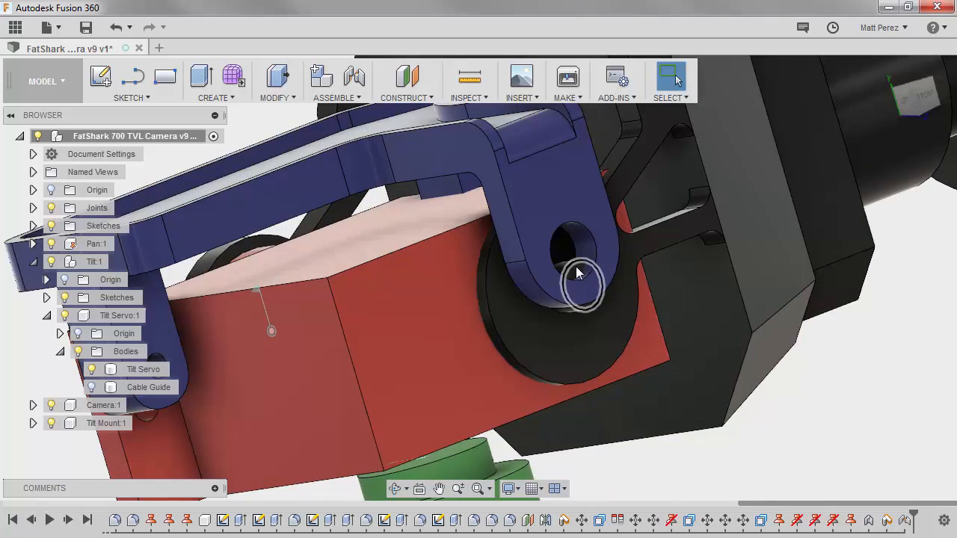
scroll(577, 270, "down", 3)
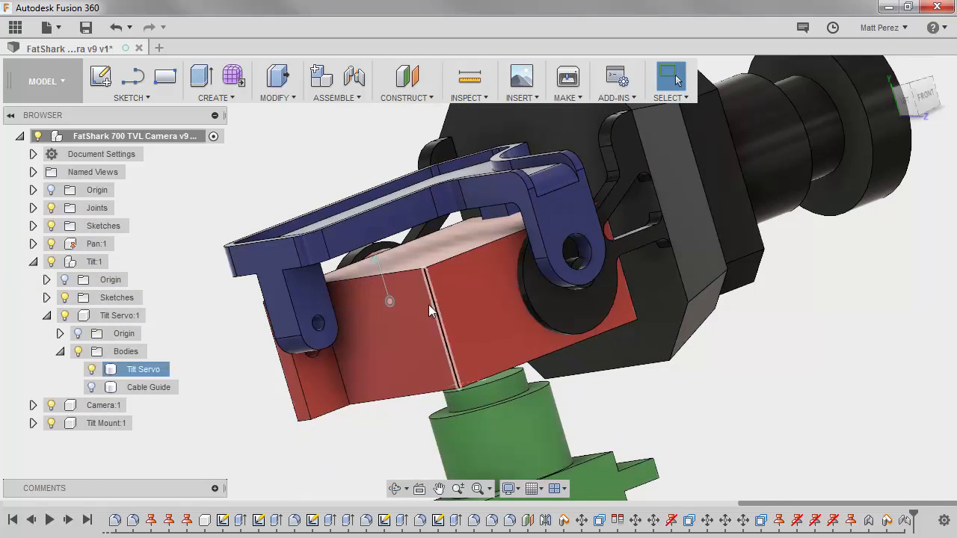
middle_click_drag(400, 345, 429, 343, "shift")
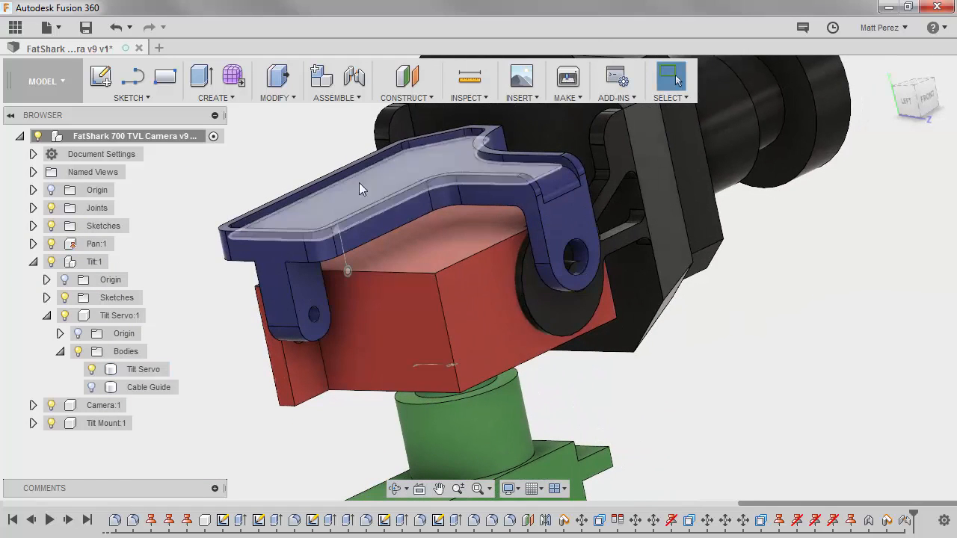
Create a revolute joint about the Z axis between the tilt mount's larger hole and the adjacent camera arm's hole
left_click(334, 98)
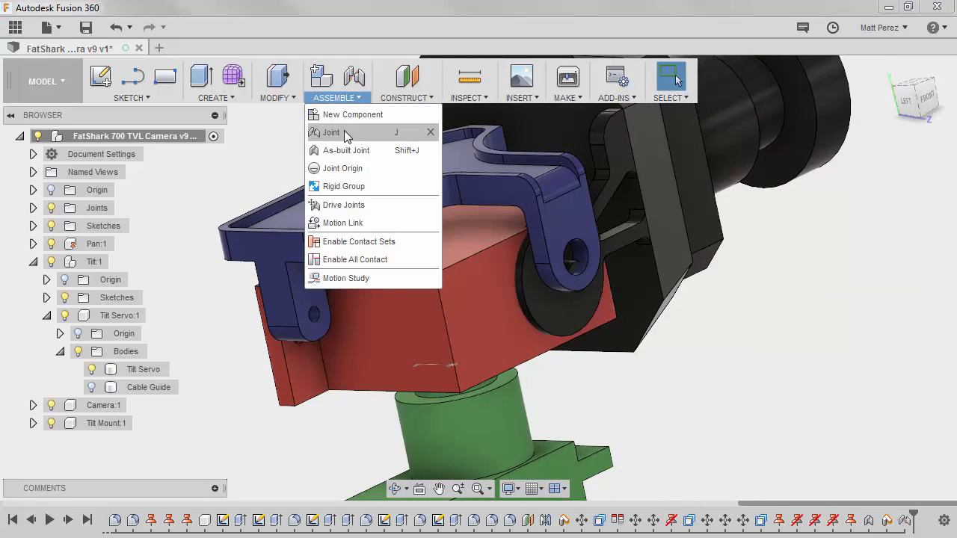
left_click(344, 132)
scroll(568, 269, "up", 5)
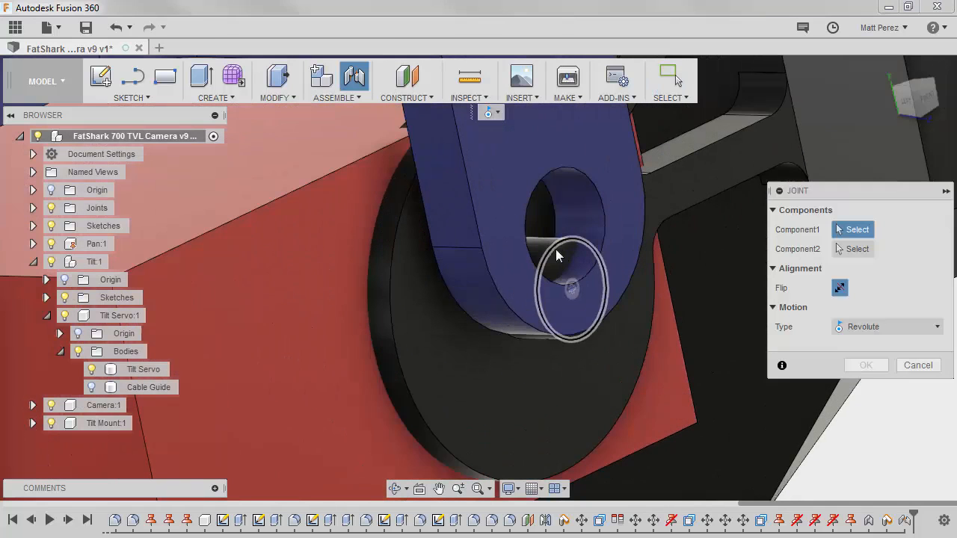
left_click(553, 235)
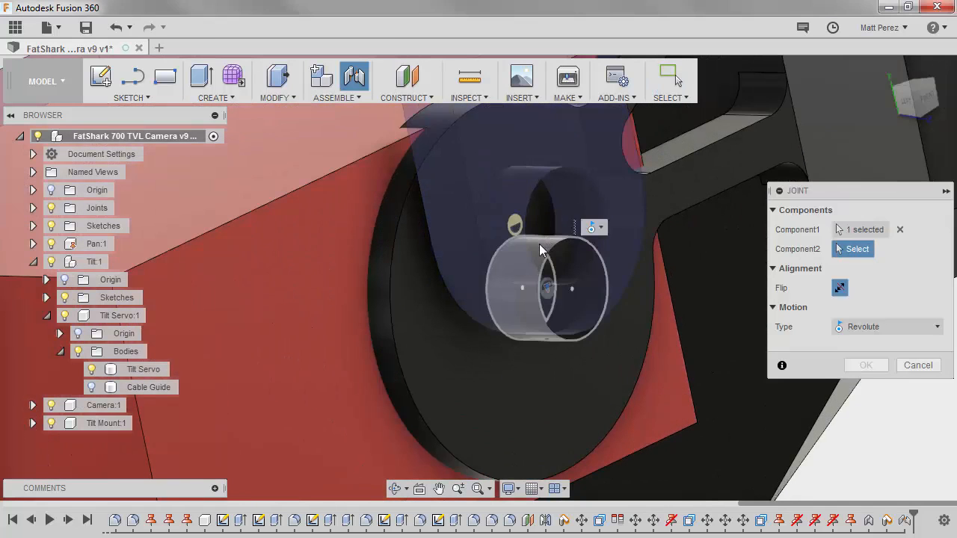
left_click(530, 225)
left_click(531, 232)
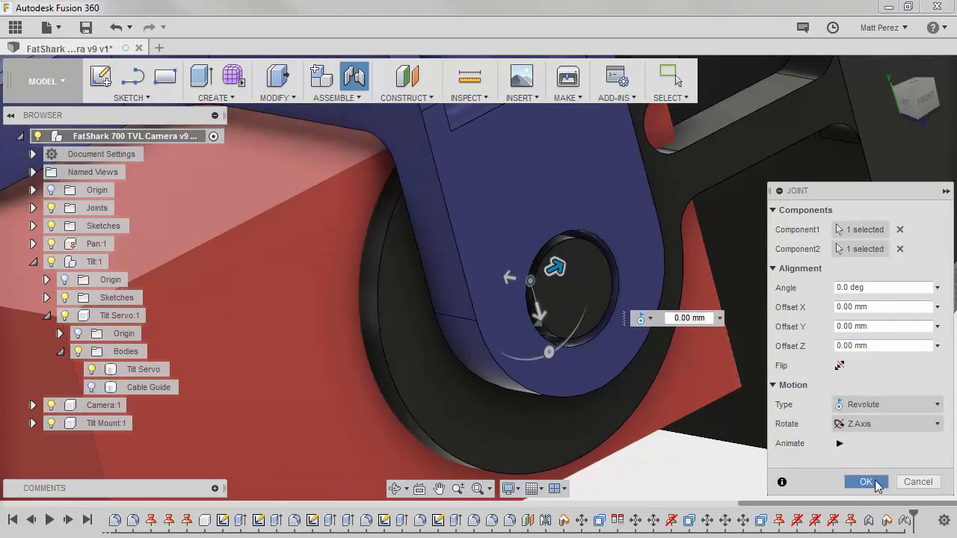
left_click(878, 484)
Examine how the tilt mount's small screw hole lines up with the hole in the tilt servo's flange
scroll(842, 380, "down", 4)
middle_click_drag(647, 387, 601, 384, "shift")
key("Escape")
scroll(486, 393, "up", 8)
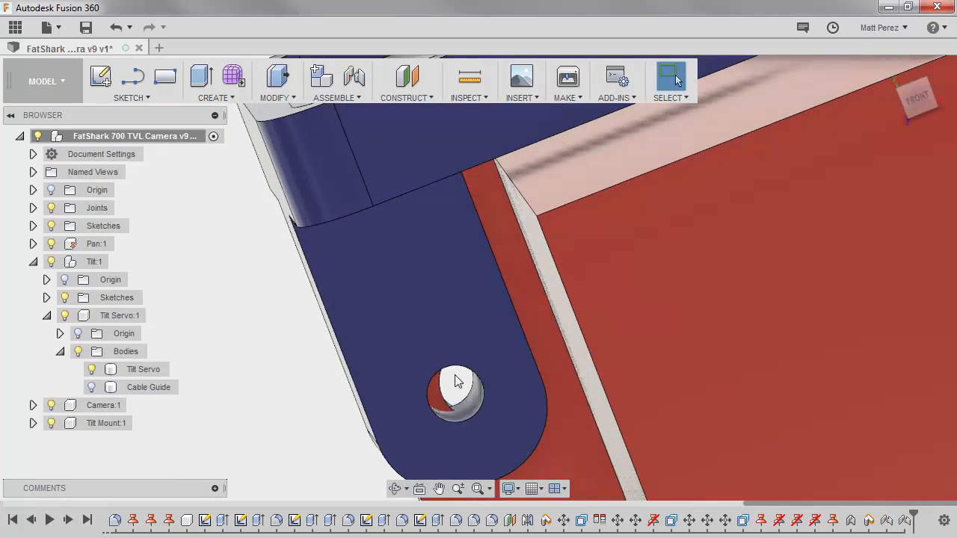
scroll(454, 403, "down", 8)
mouse_move(478, 397)
middle_mouse_down("shift")
mouse_move(576, 356)
mouse_move(506, 371)
mouse_move(484, 402)
middle_mouse_up("shift")
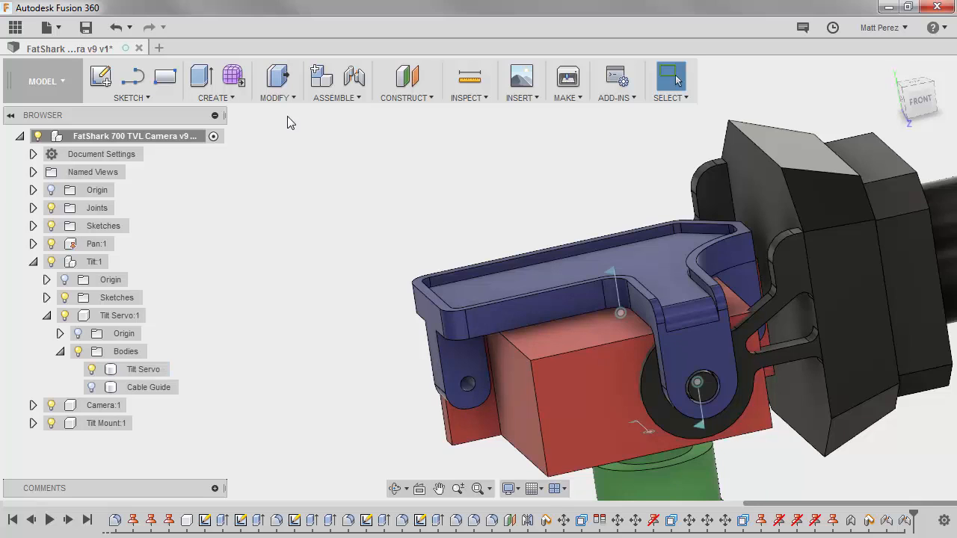
left_click(329, 98)
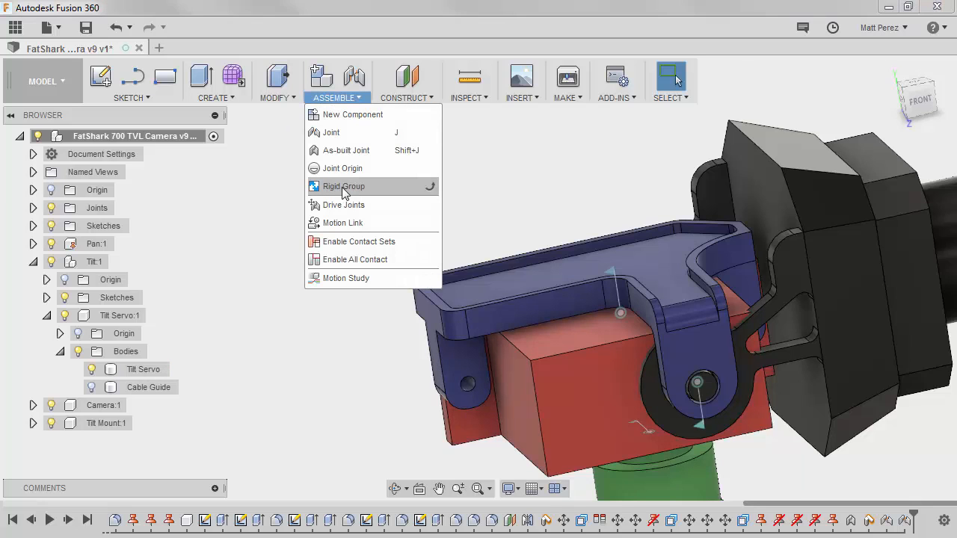
left_click(331, 132)
left_click(892, 326)
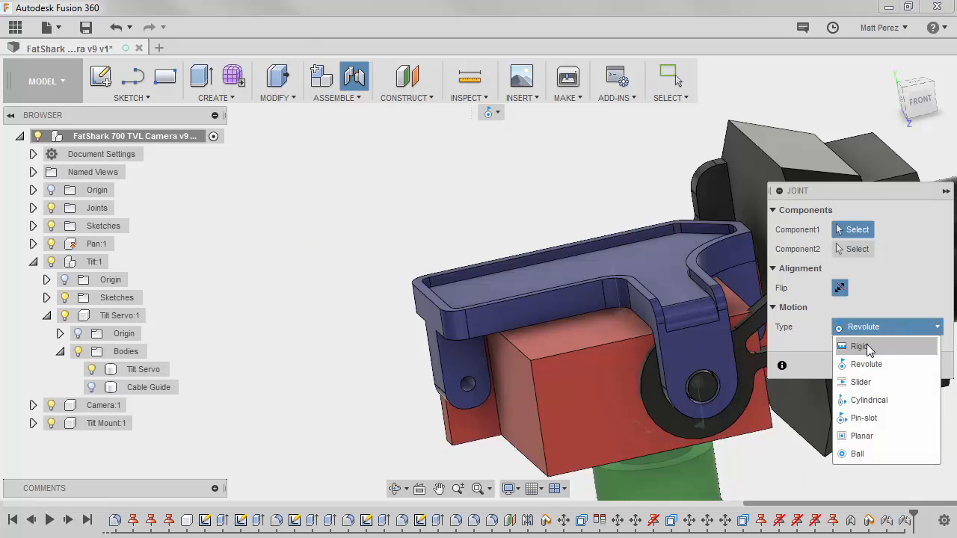
left_click(916, 364)
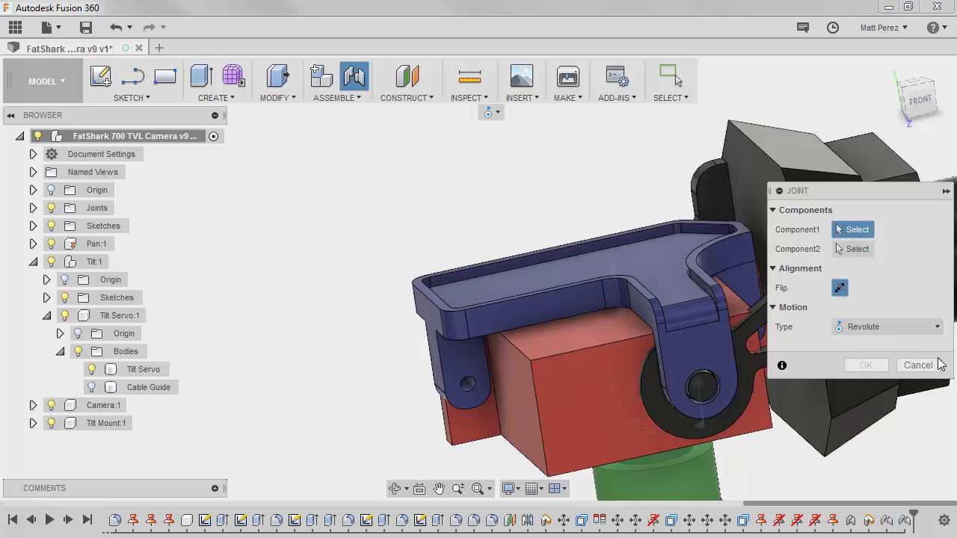
Cancel the pending joint and create a rigid group from the Tilt Mount and Tilt Servo components, with child components included
left_click(917, 366)
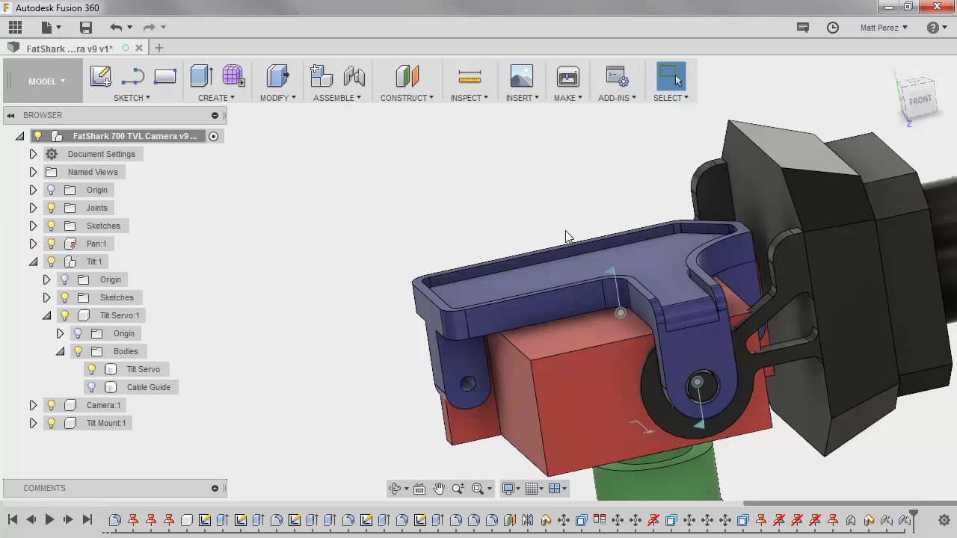
left_click(348, 98)
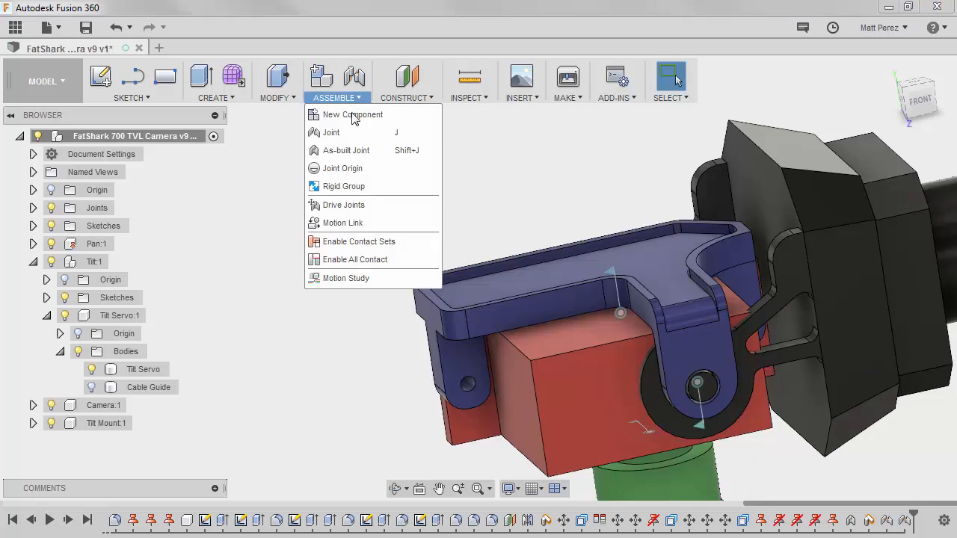
left_click(351, 192)
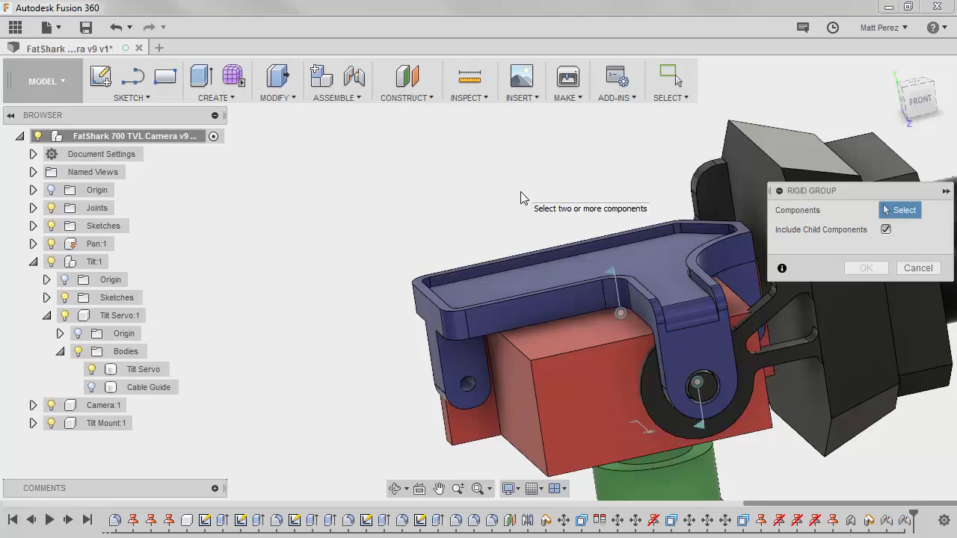
left_click(534, 290)
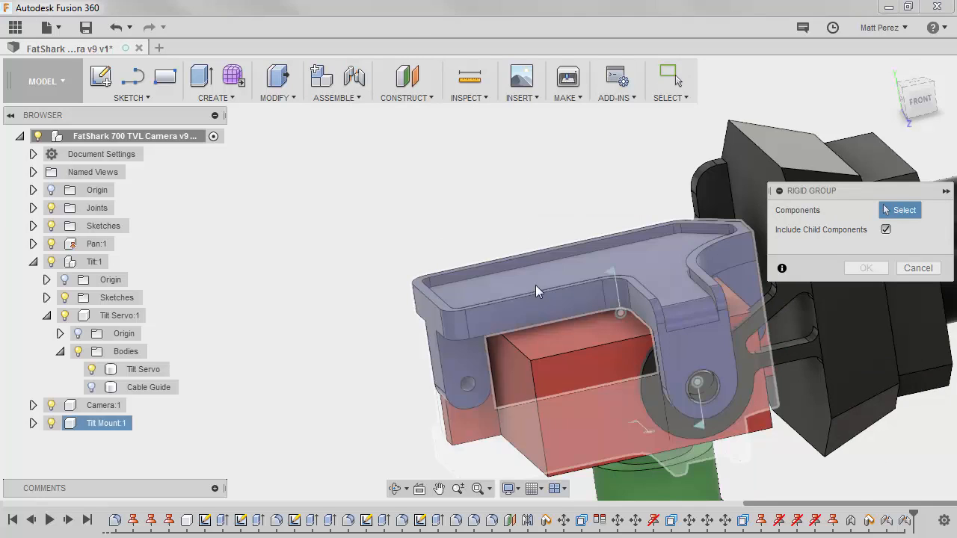
left_click(558, 341)
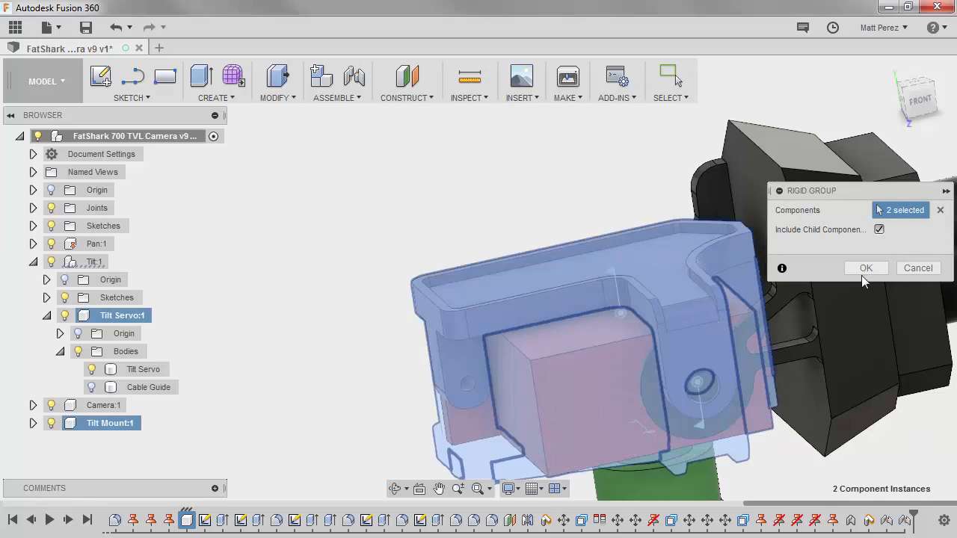
left_click(864, 267)
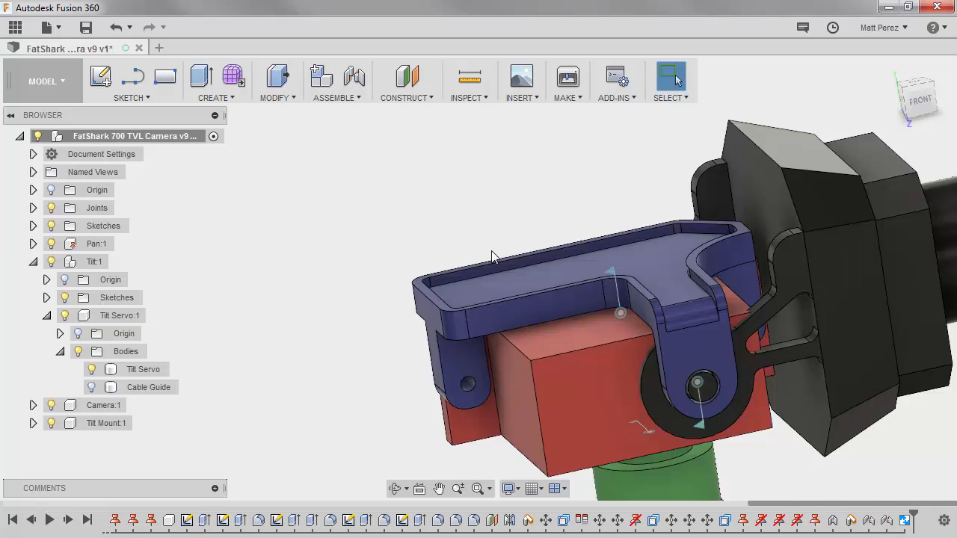
Swing the camera and tilt assembly to test the rigid group, and revert the components to their former position
middle_click_drag(555, 375, 722, 379, "shift")
left_click_drag(722, 379, 586, 382)
left_click_drag(924, 333, 897, 471)
left_click_drag(543, 367, 452, 391)
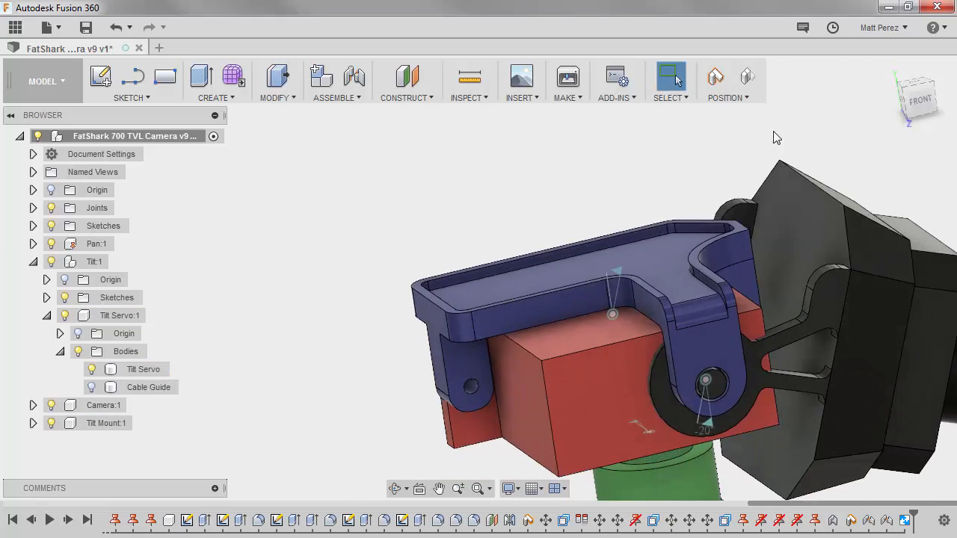
left_click(747, 76)
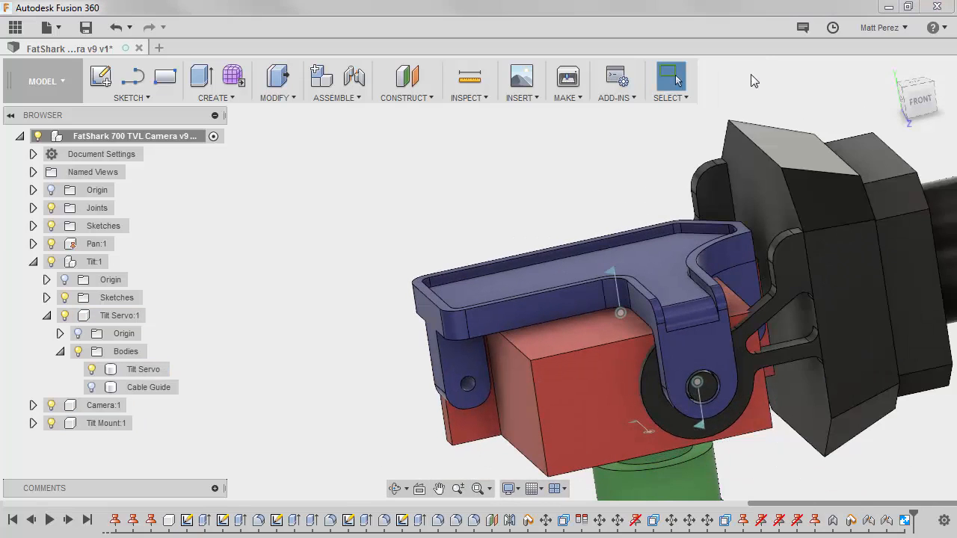
Show the tilt servo's Cable Guide body in front view and swing the assembly to test how it moves
left_click(923, 103)
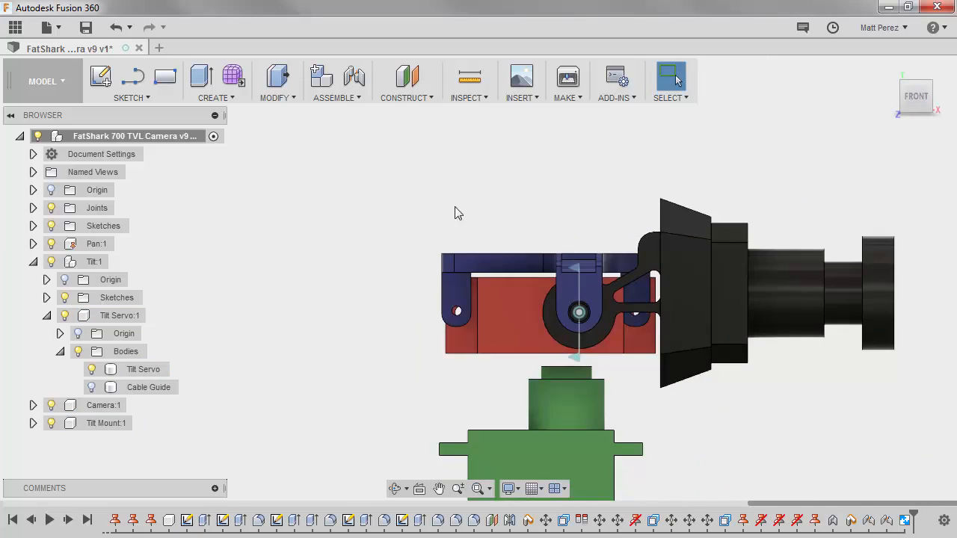
scroll(451, 202, "down", 2)
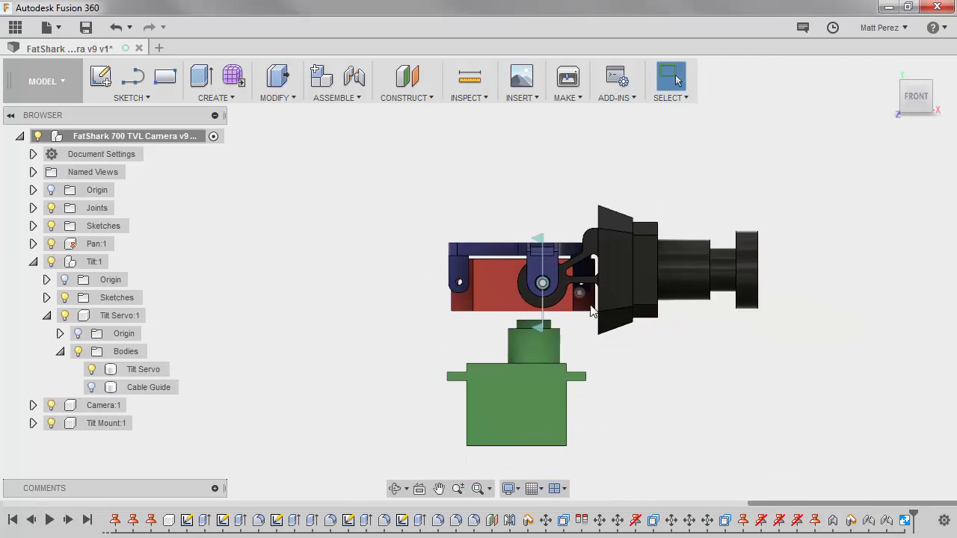
left_click(91, 387)
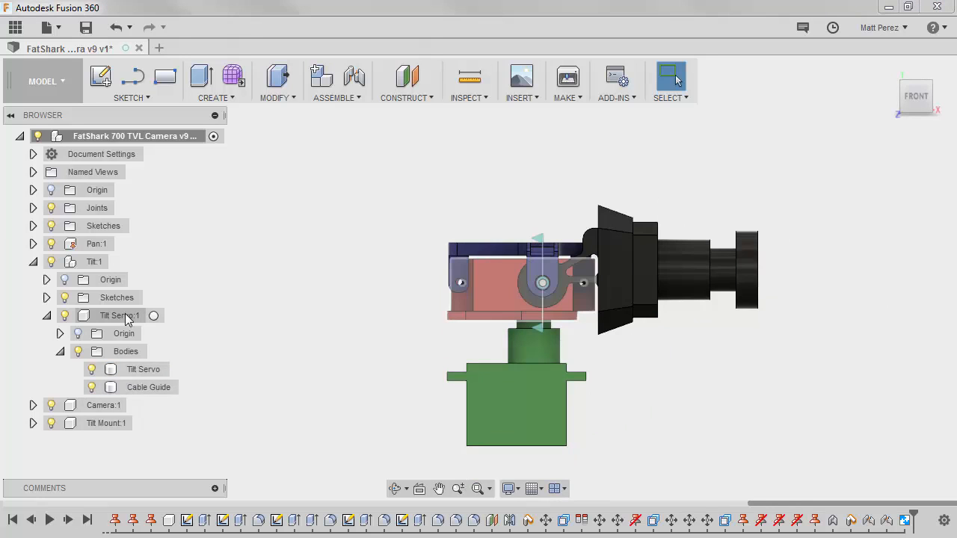
left_click_drag(456, 295, 640, 297)
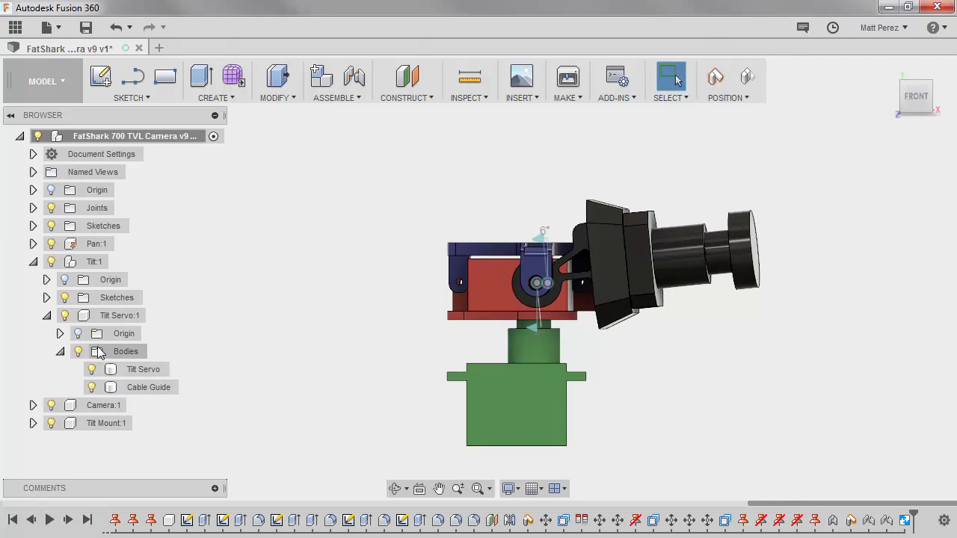
Examine how the Tilt Servo component is nested inside the Tilt component, and collapse the Tilt branch
left_click(61, 352)
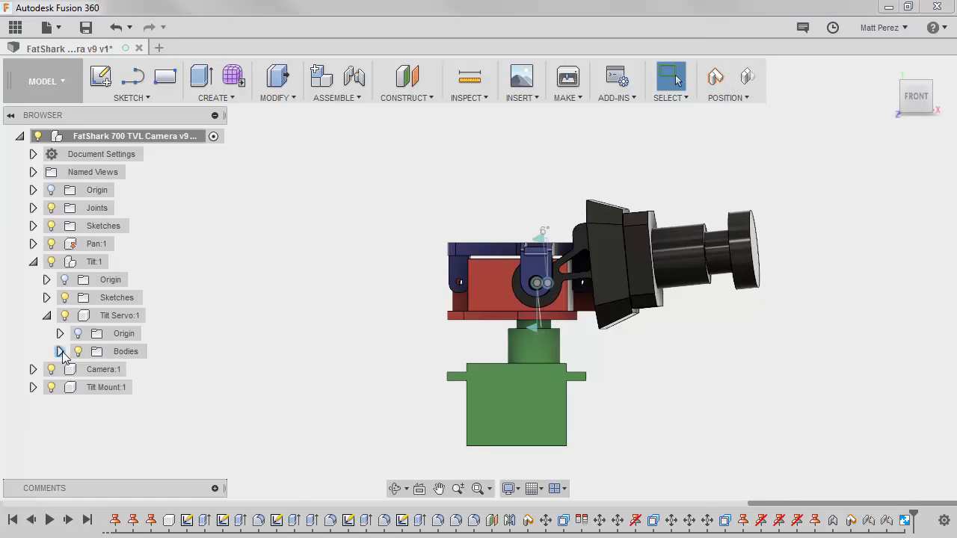
left_click(47, 315)
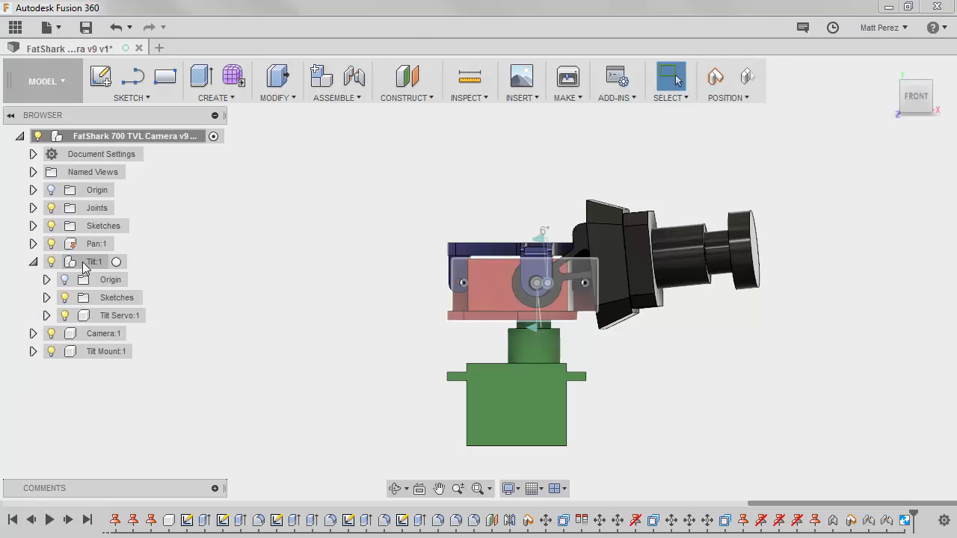
left_click(83, 262)
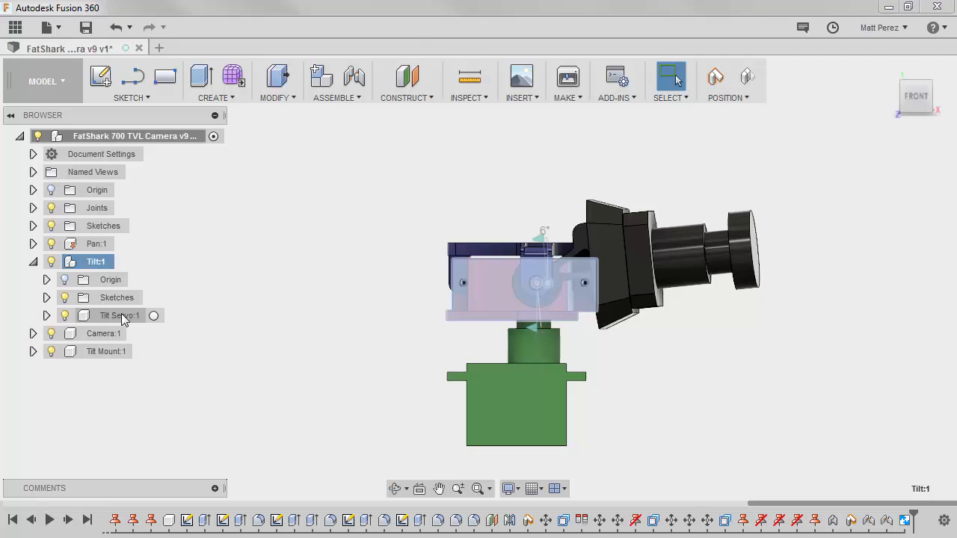
left_click(47, 315)
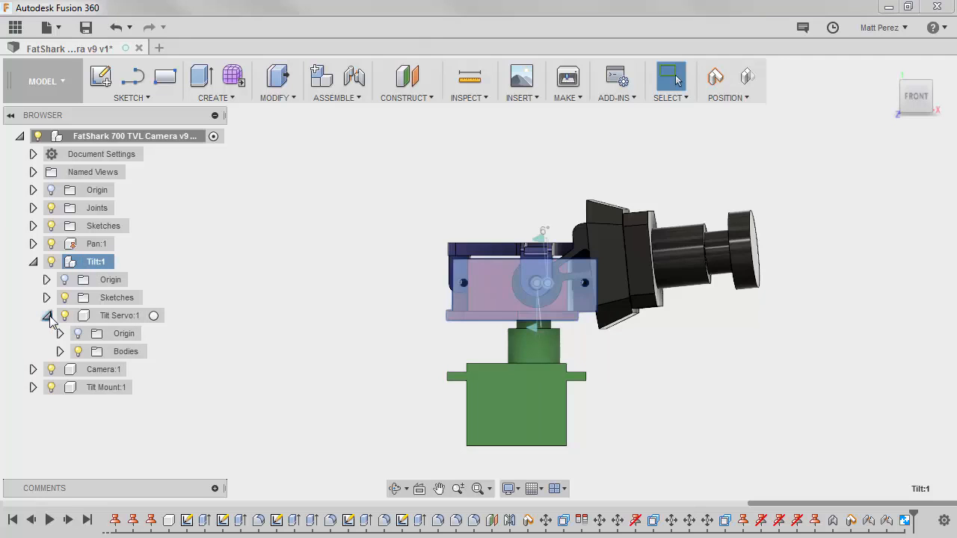
left_click(120, 316)
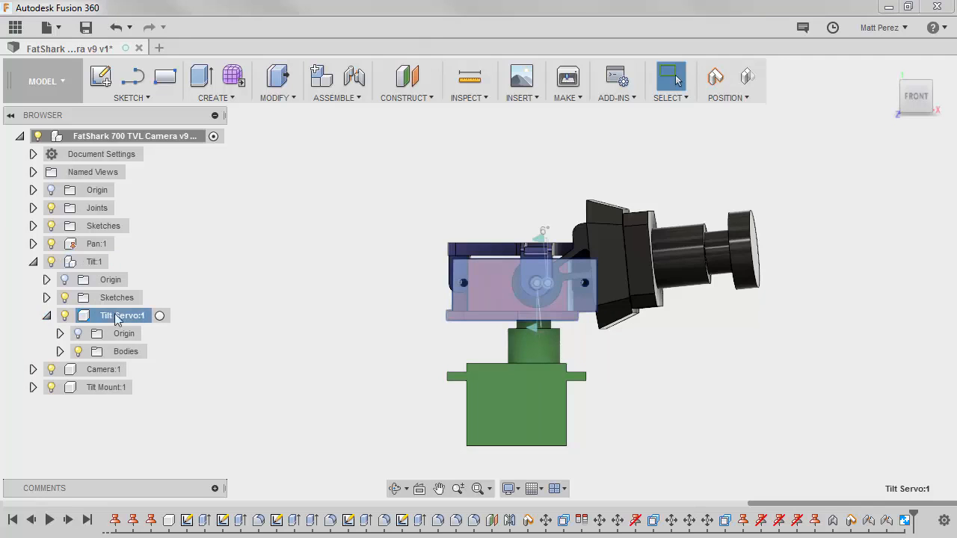
left_click(33, 261)
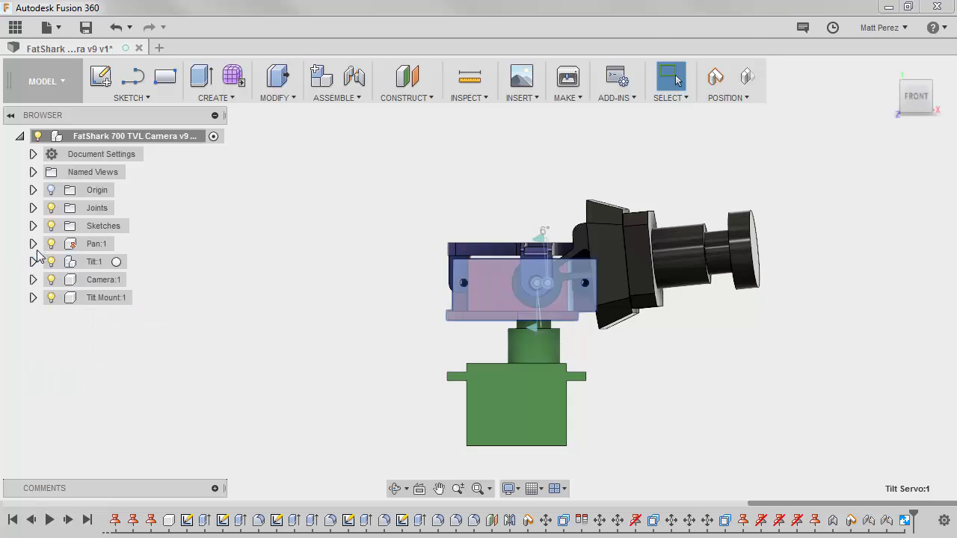
Look through the contents of the Pan, Sketches, Joints and Camera branches of the component tree
left_click(33, 243)
left_click(32, 243)
left_click(32, 226)
left_click(33, 226)
left_click(33, 208)
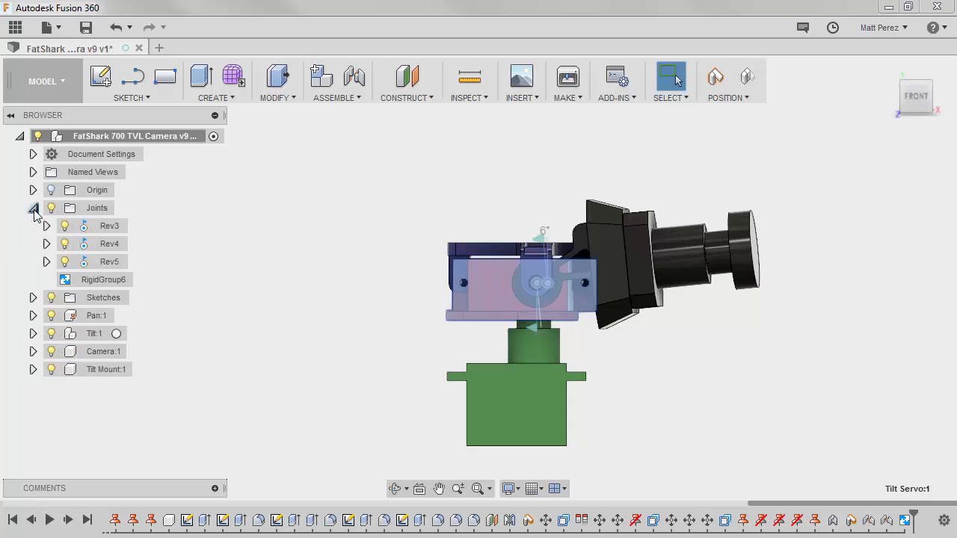
left_click(33, 207)
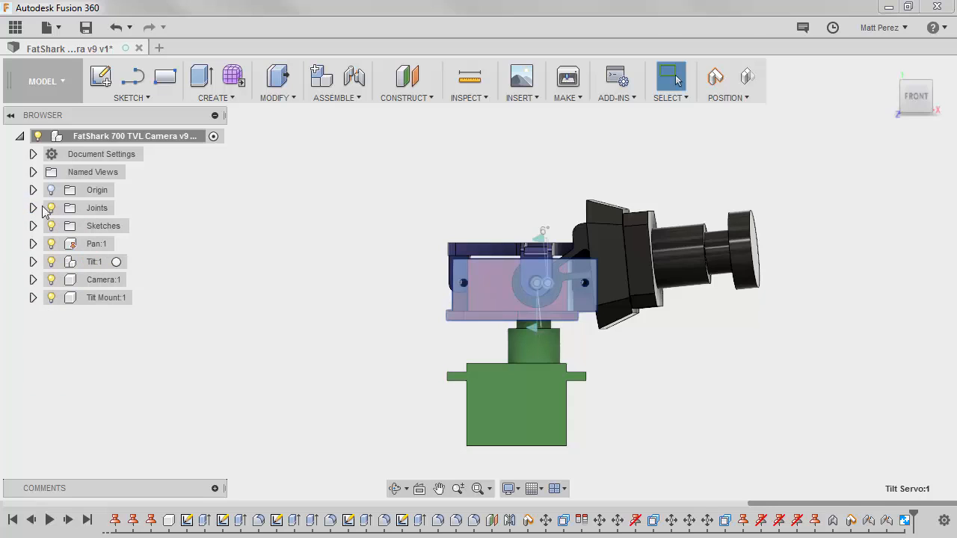
left_click(33, 244)
left_click(46, 279)
left_click(47, 280)
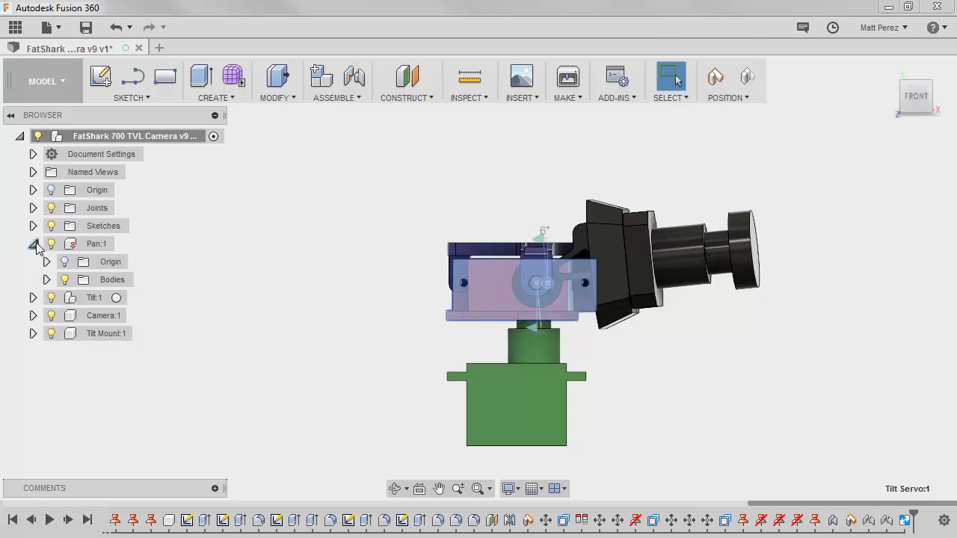
left_click(33, 244)
left_click(33, 281)
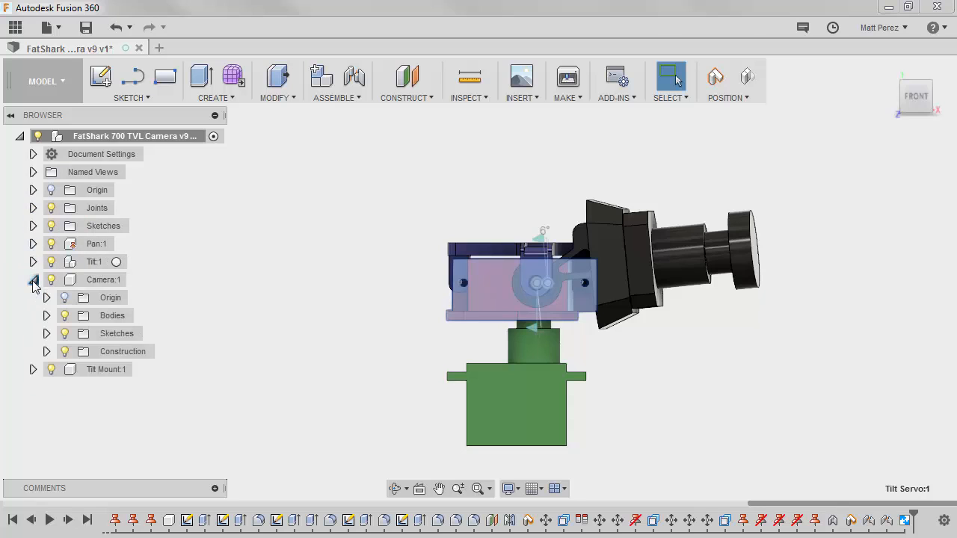
left_click(33, 281)
Review the joints Rev3, Rev4, Rev5 and RigidGroup6 one by one to identify the geometry each controls
left_click(32, 208)
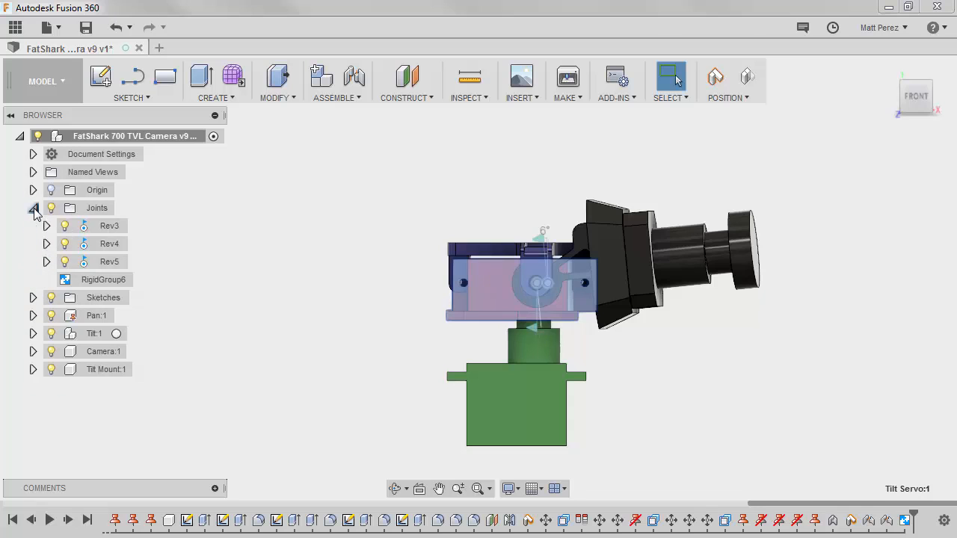
left_click(105, 227)
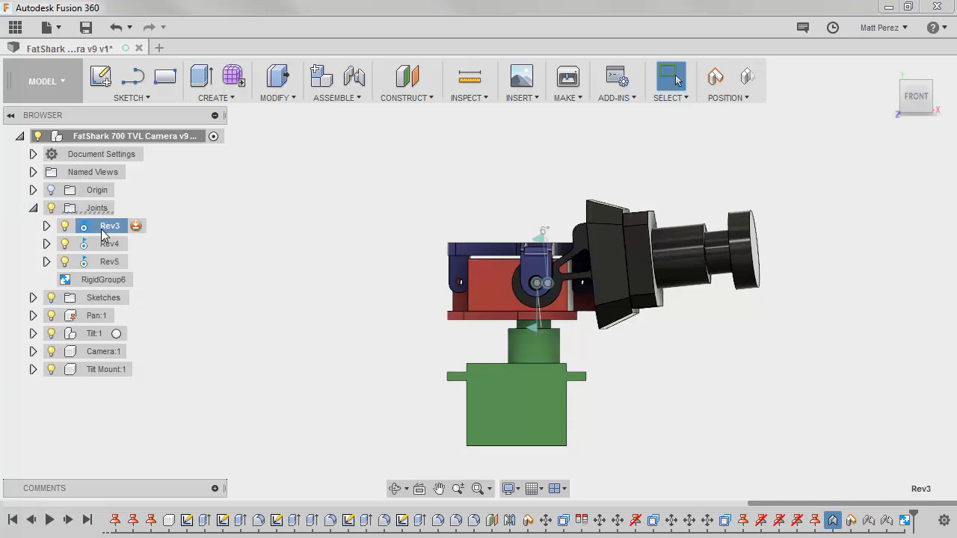
left_click(109, 244)
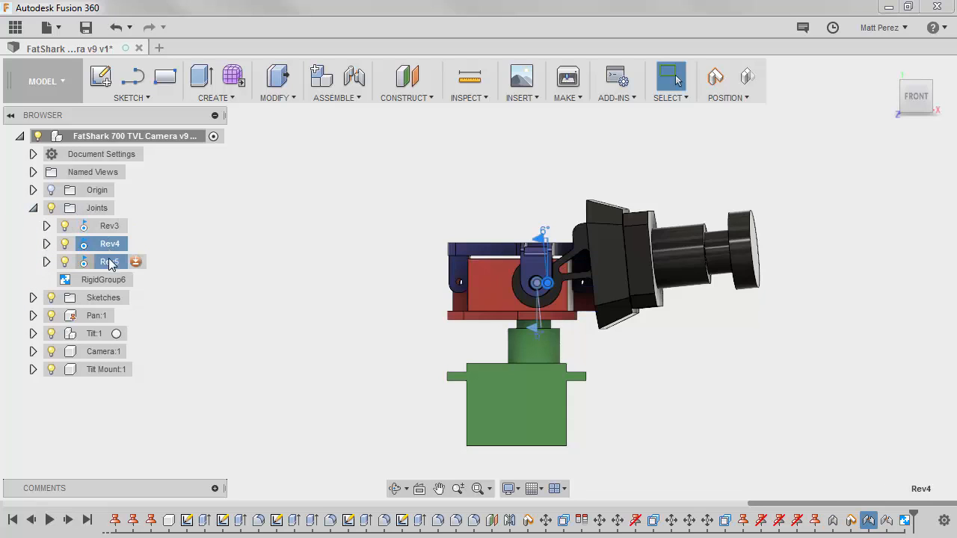
left_click(109, 262)
left_click(108, 280)
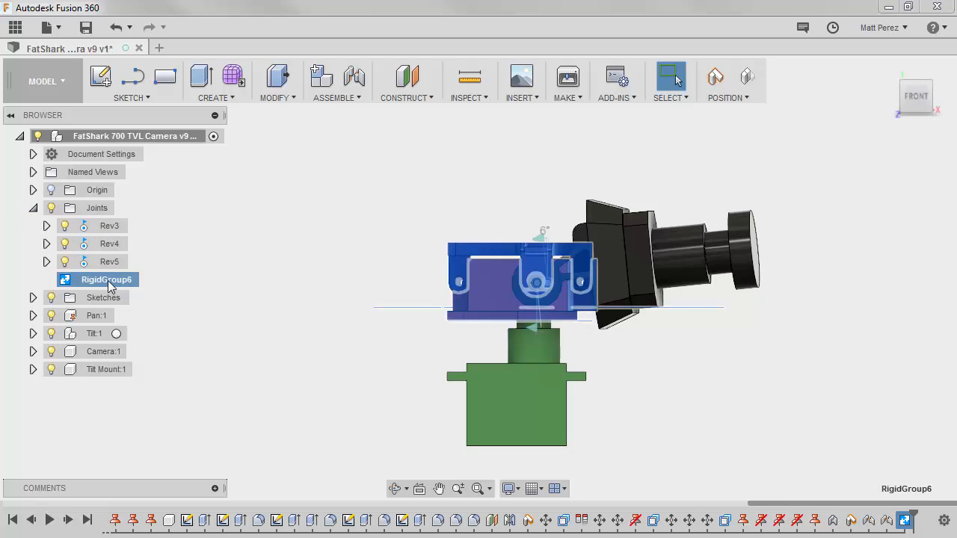
left_click(184, 276)
left_click(33, 208)
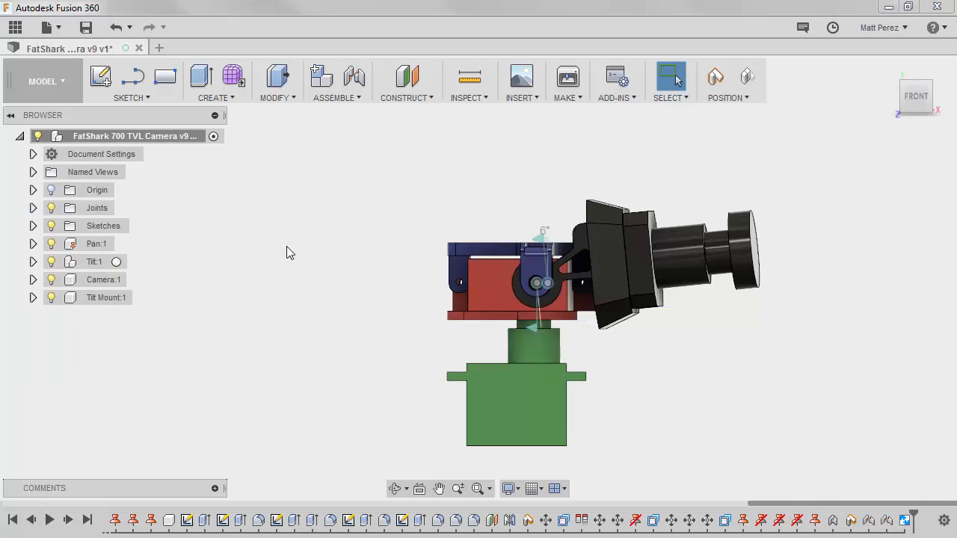
Revert the swung assembly, test the camera's motion once more from an angled view, and revert the position again
middle_click_drag(326, 264, 478, 304, "shift")
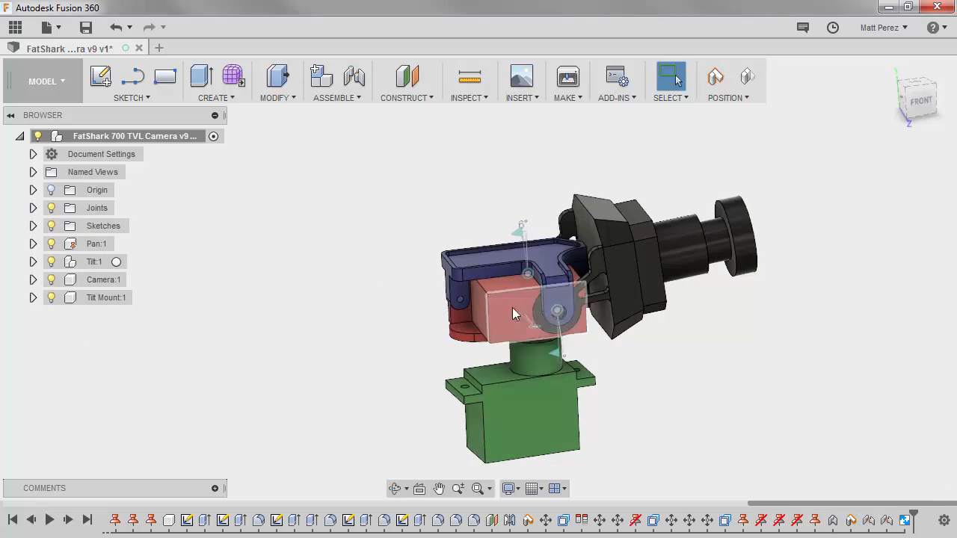
scroll(558, 338, "up", 3)
scroll(499, 180, "down", 2)
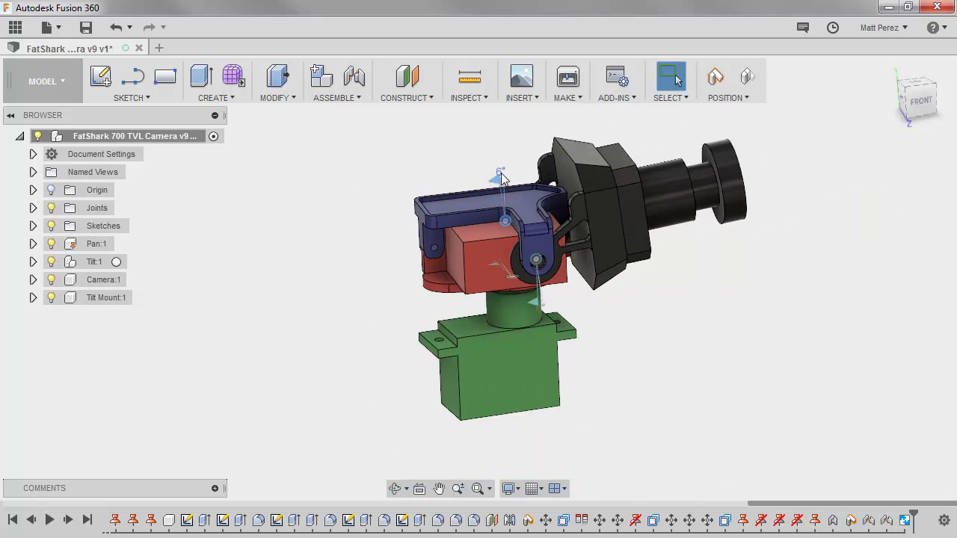
left_click(746, 77)
left_click_drag(705, 196, 698, 172)
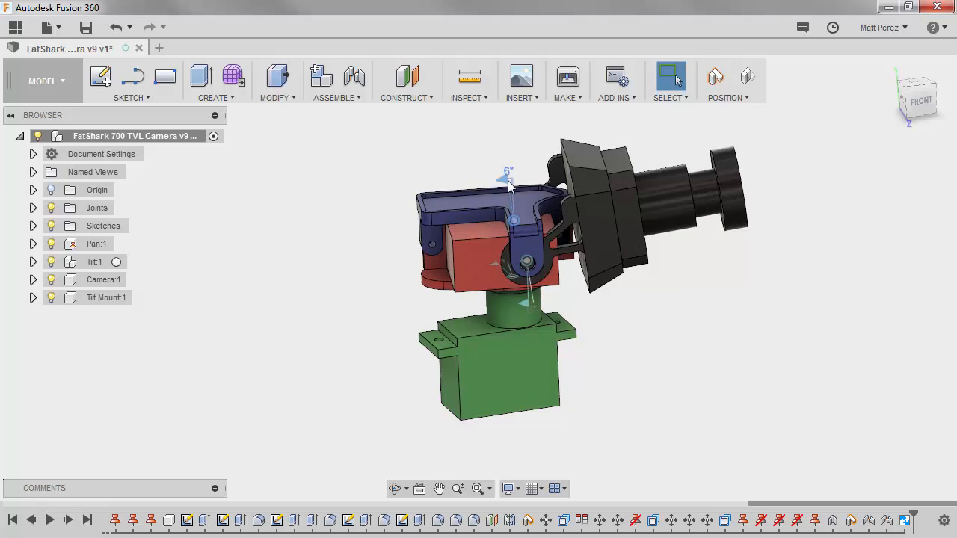
left_click(748, 78)
Save the design with the version description "User Saved"
left_click(86, 29)
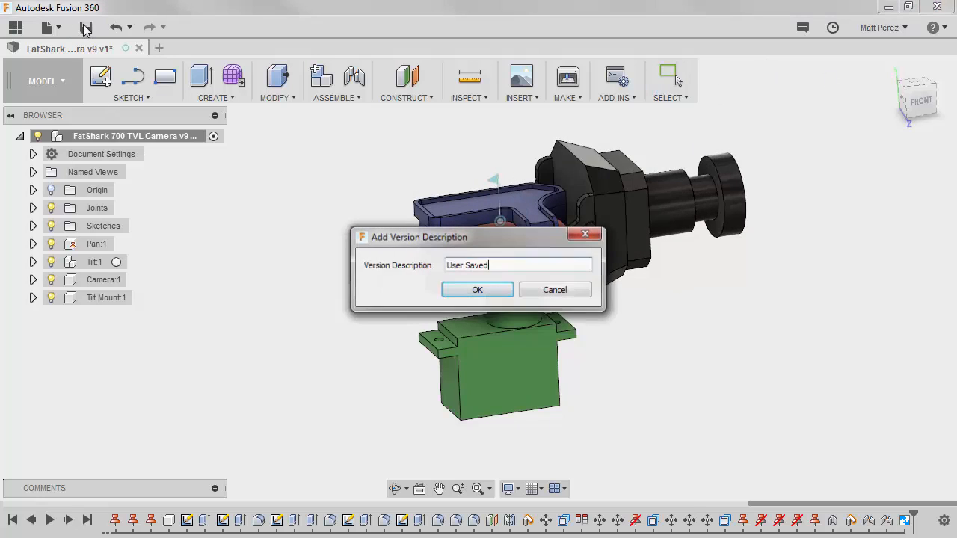
left_click(447, 289)
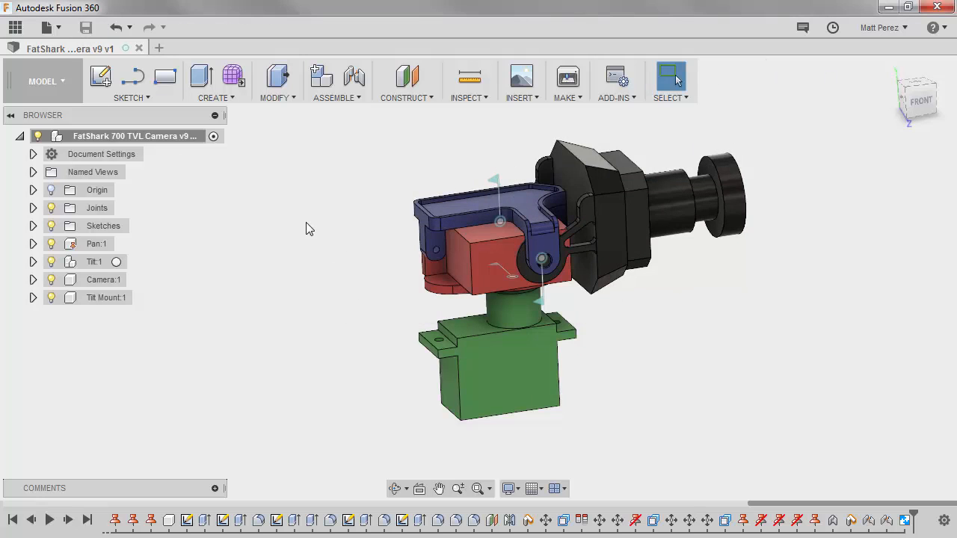